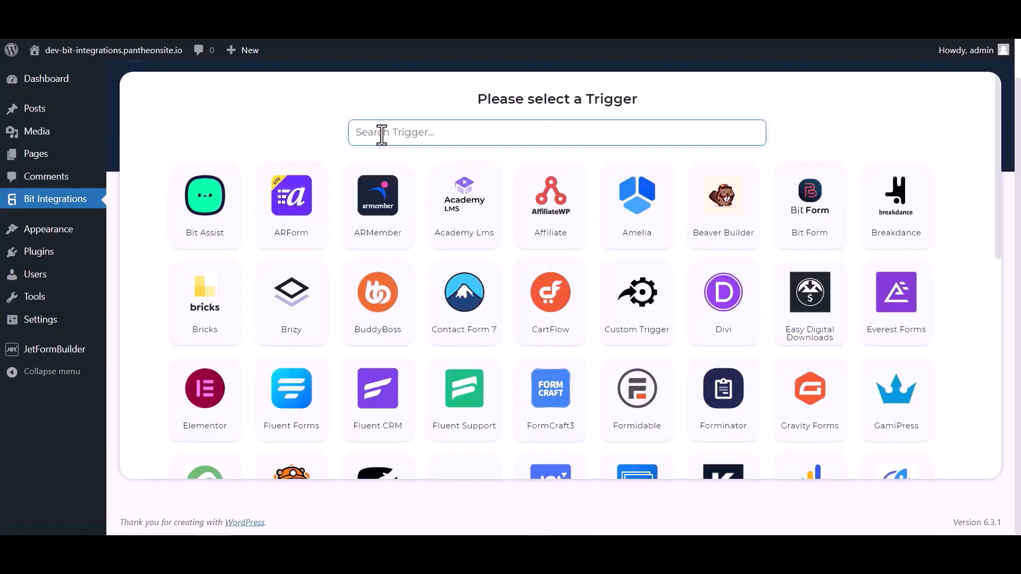
# Search the triggers for "jet" and choose JetForm Builder as the integration's trigger
pyautogui.click(380, 132)
pyautogui.write('jet')
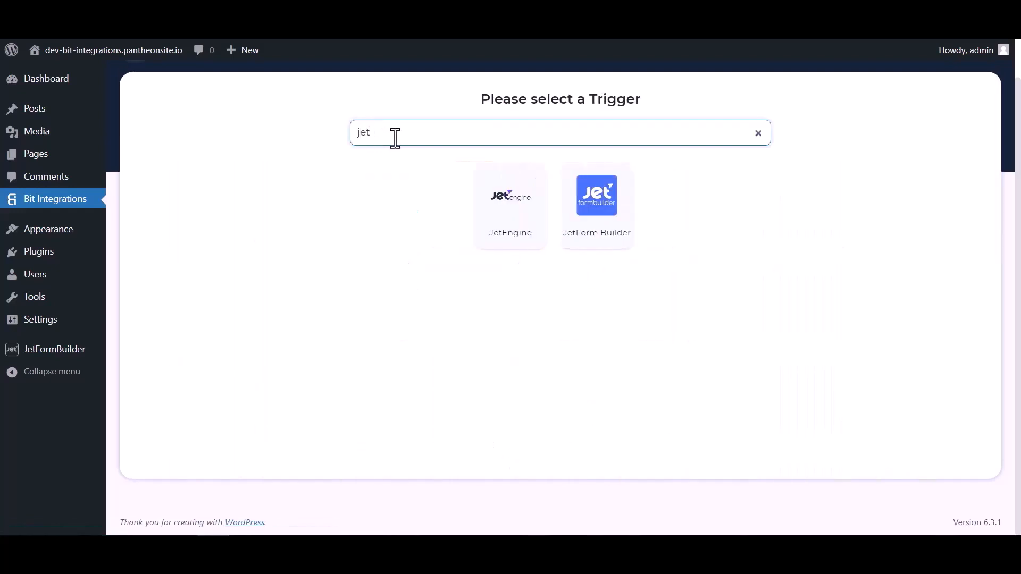
pyautogui.click(598, 229)
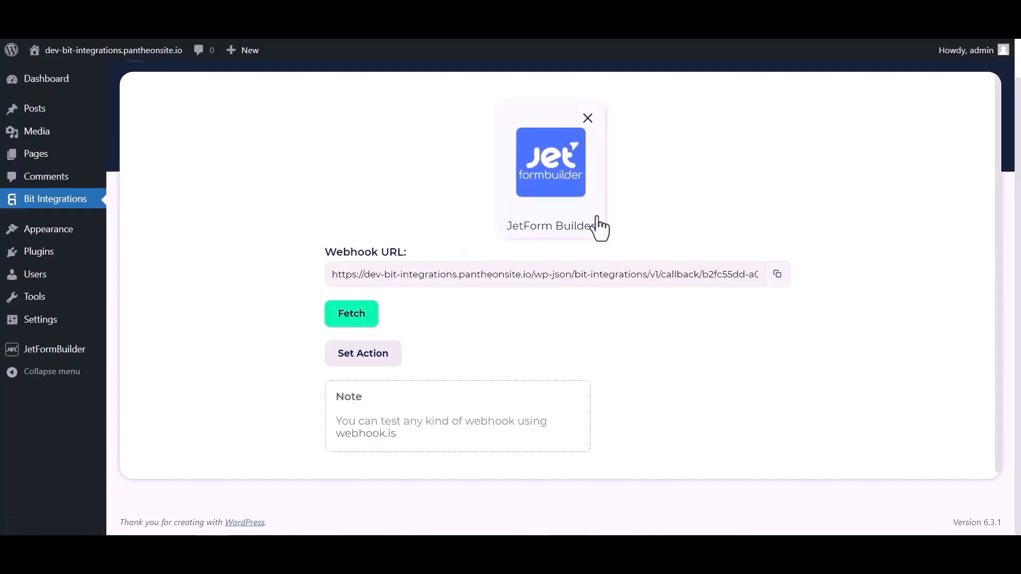
# Copy the JetForm Builder trigger's webhook URL and start fetching its response data
pyautogui.click(777, 274)
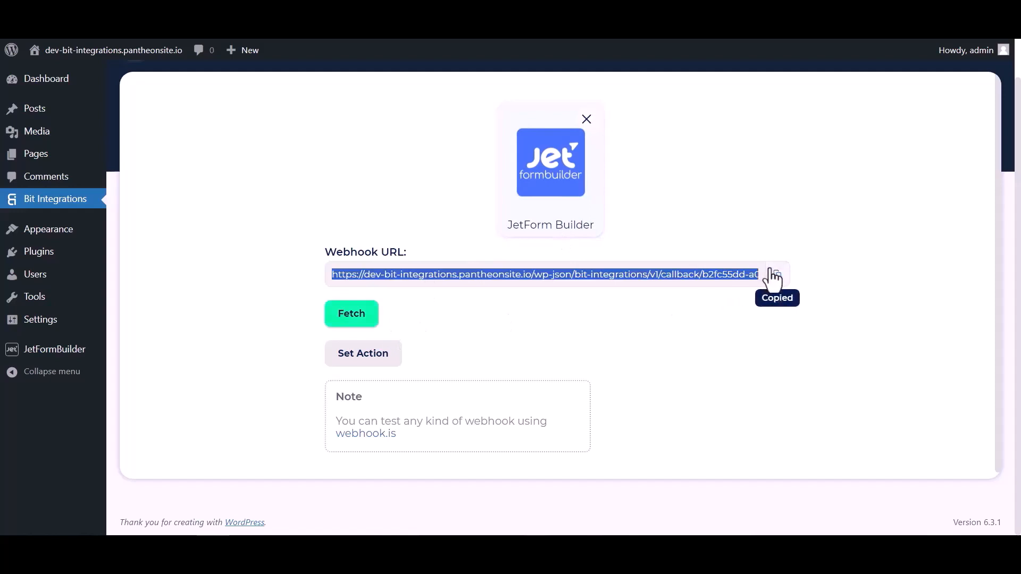
pyautogui.click(360, 319)
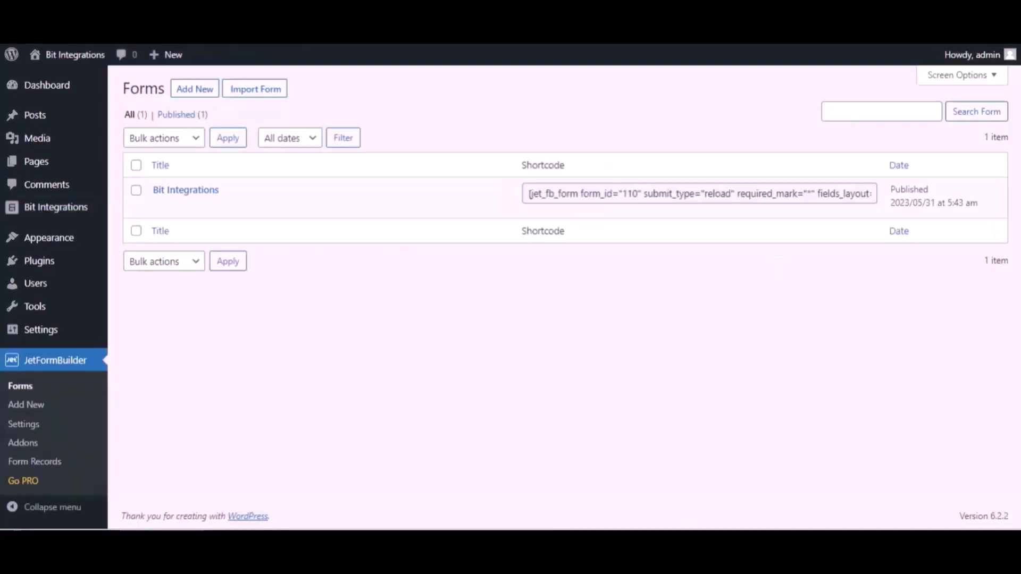
# Open the Bit Integrations form for editing in JetFormBuilder and expand its Post Submit Actions settings
pyautogui.moveTo(234, 195)
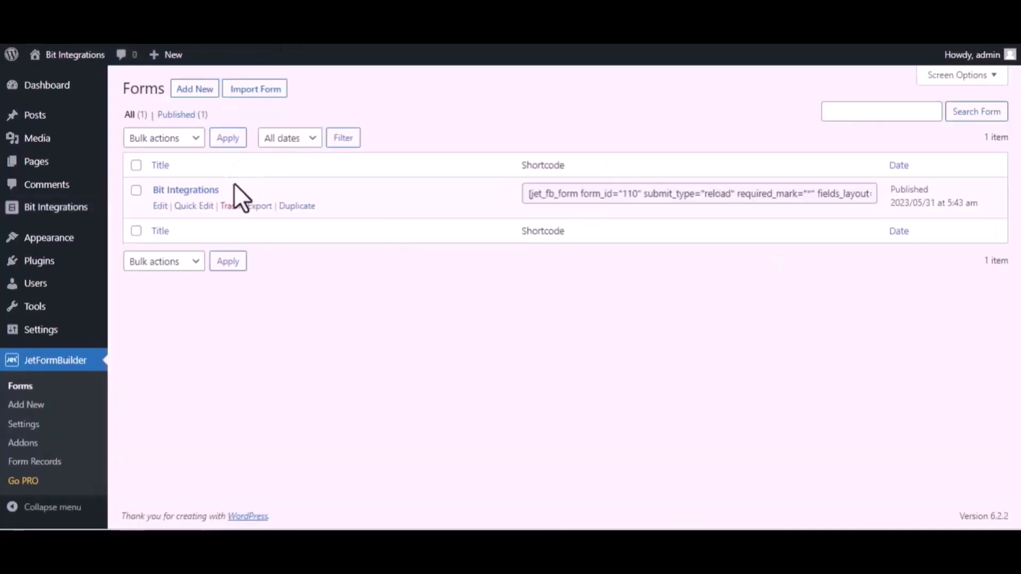
pyautogui.click(159, 207)
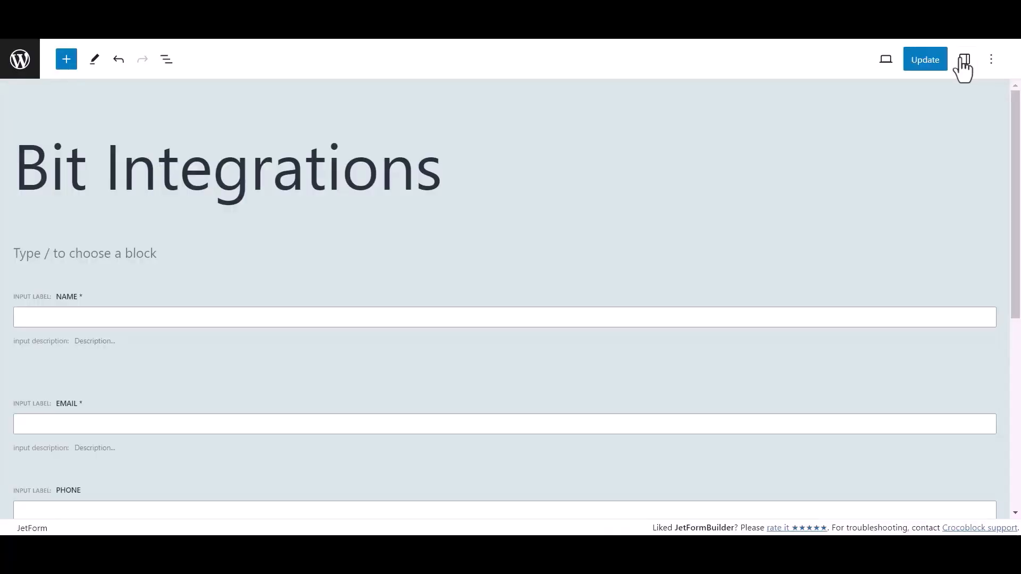
pyautogui.click(962, 59)
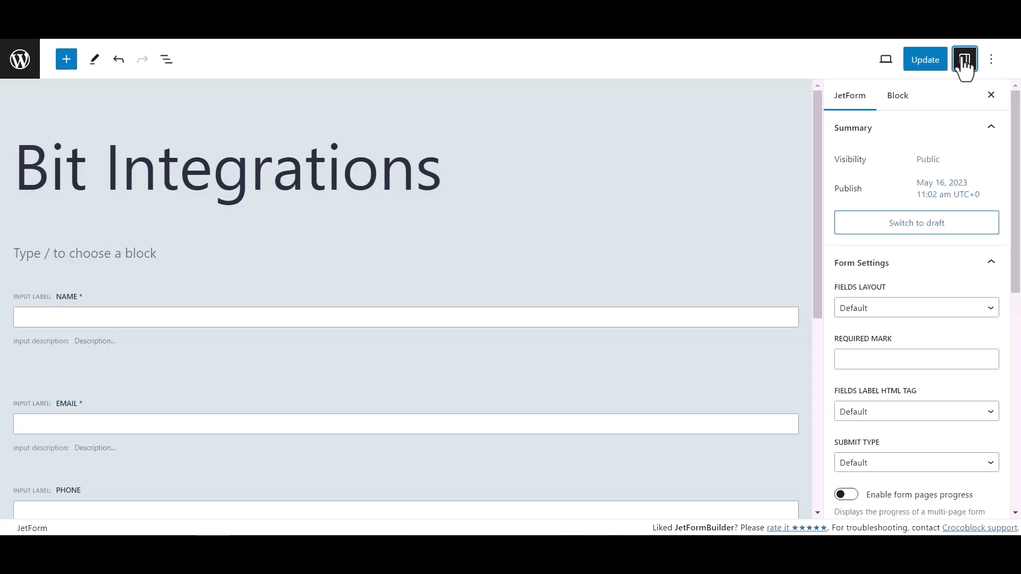
pyautogui.scroll(-6, 886, 295)
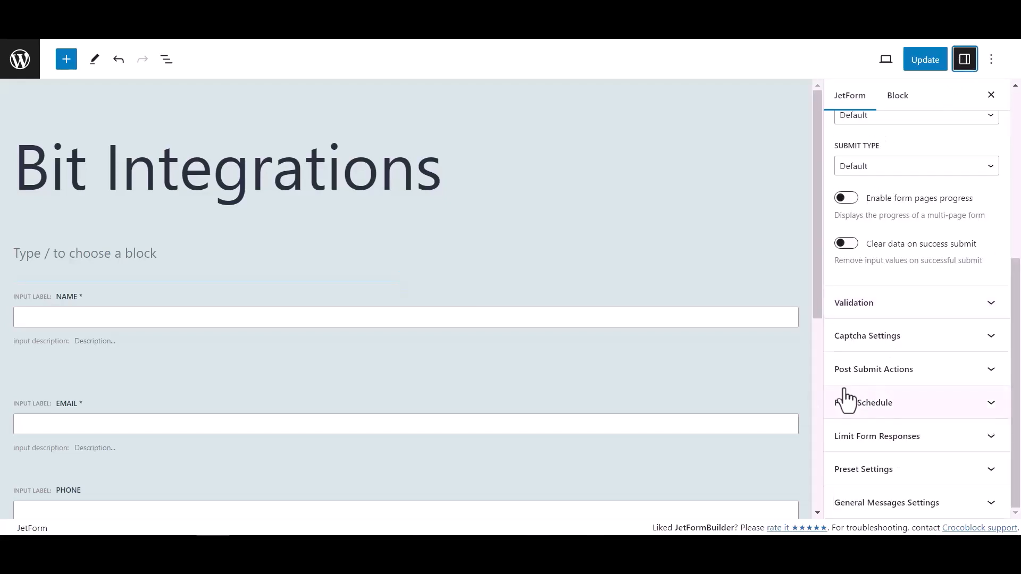
pyautogui.click(952, 372)
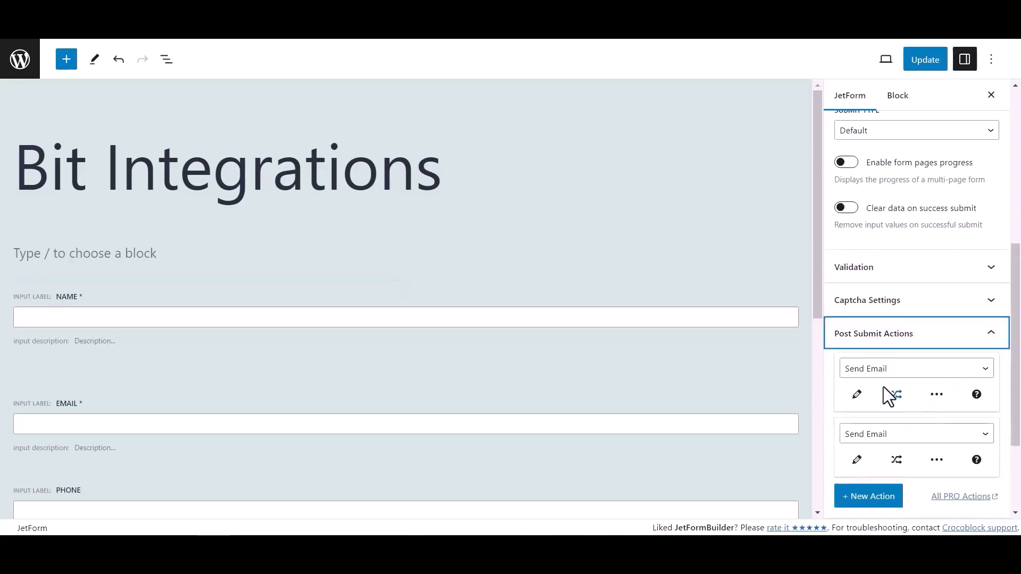
# Change the form's first post-submit action to Call Webhook with the copied webhook URL, and update the form
pyautogui.click(884, 372)
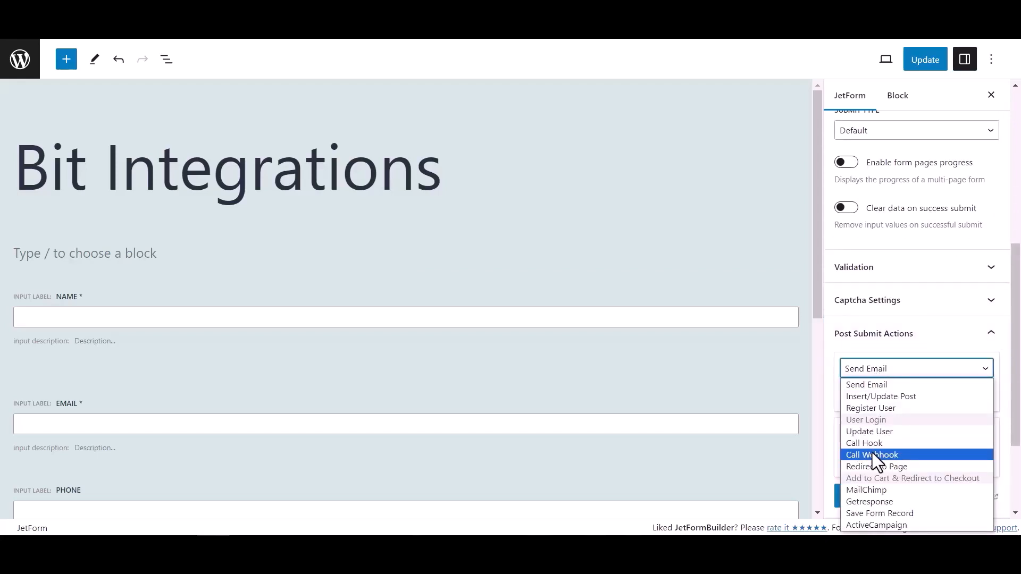
pyautogui.click(872, 455)
pyautogui.click(866, 396)
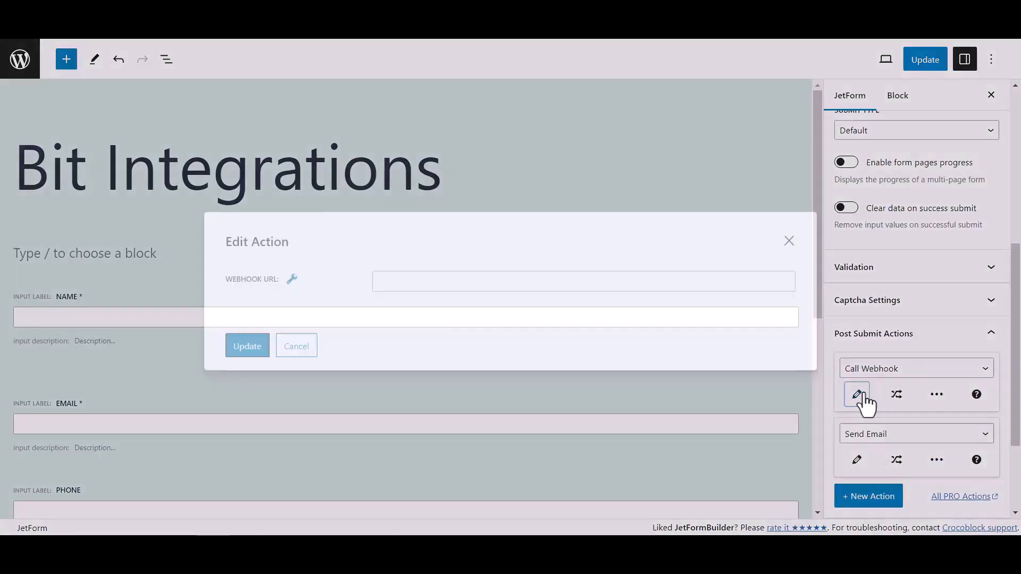
pyautogui.click(473, 282)
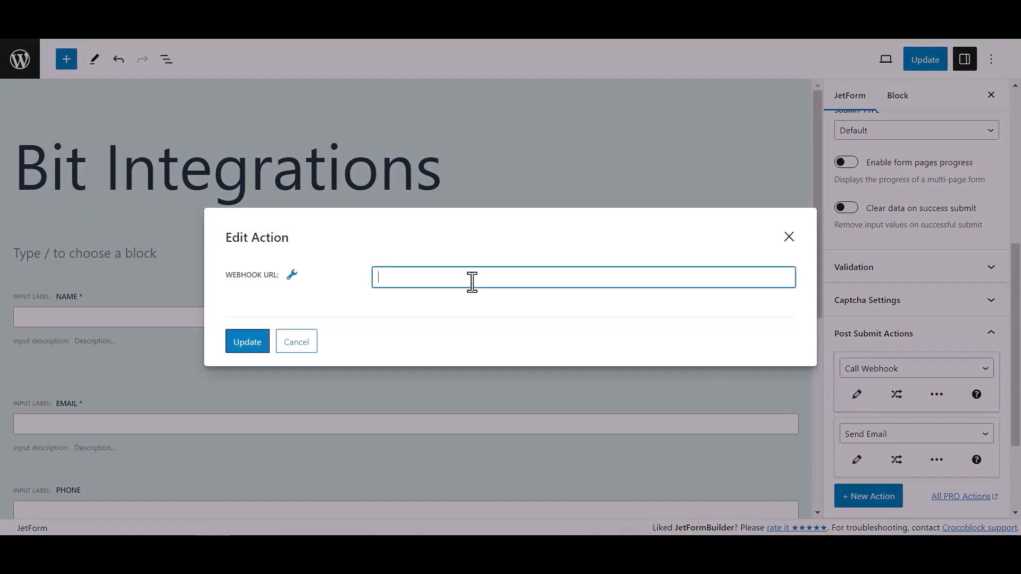
pyautogui.hotkey('ctrl', 'v')
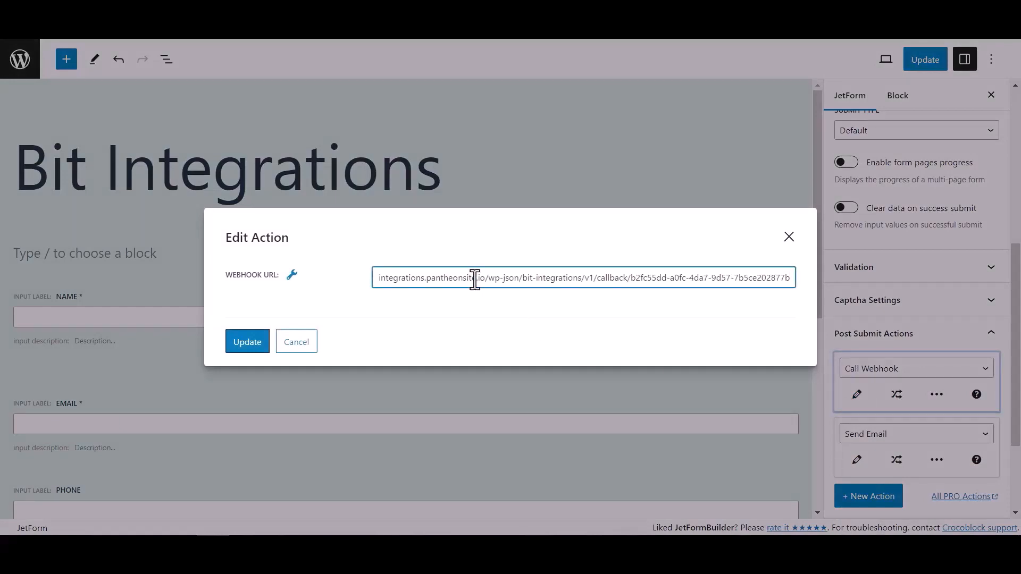
pyautogui.click(262, 343)
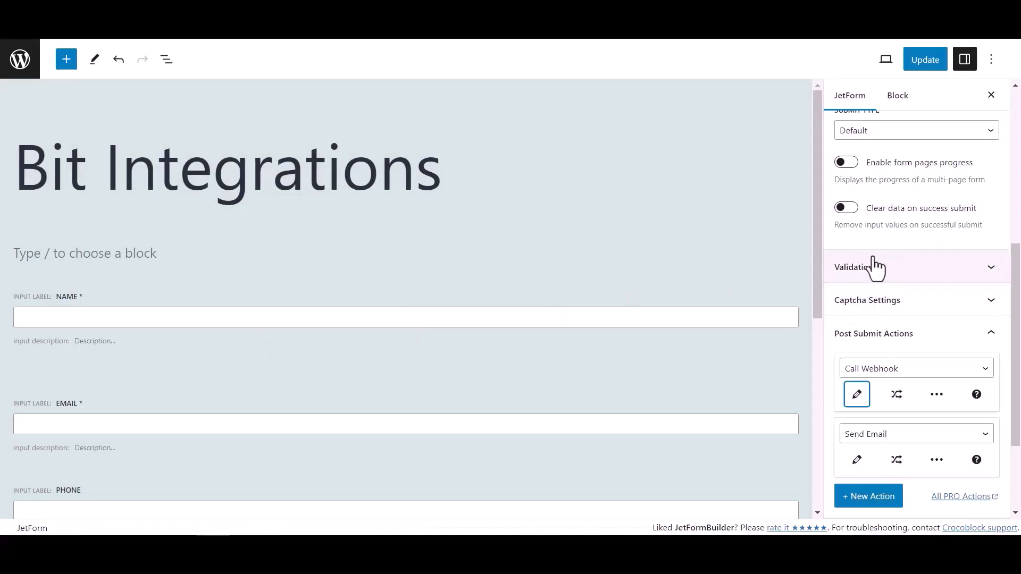
pyautogui.click(933, 62)
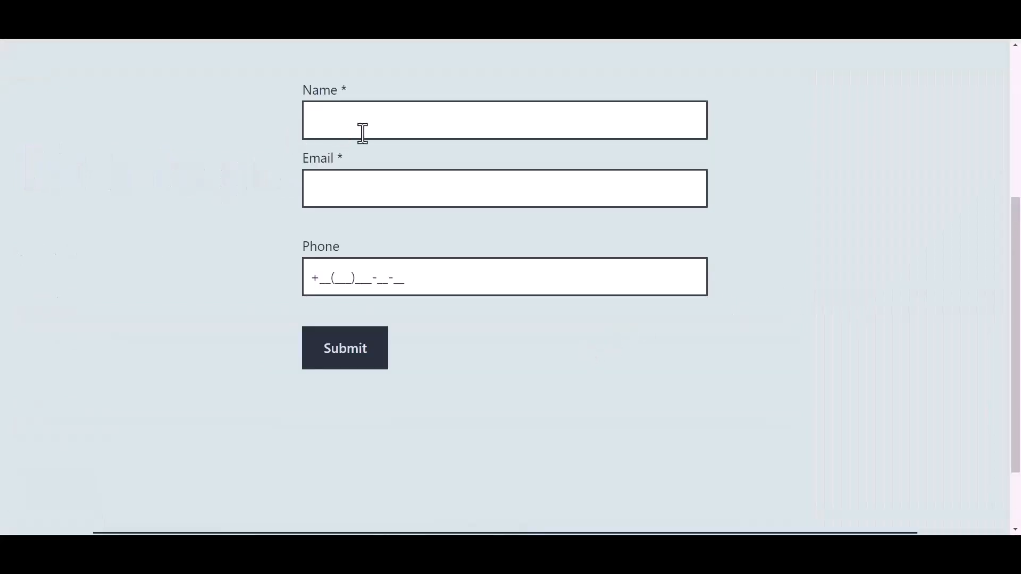
# Fill in the published form's name as Bit Integrations and enter the support e-mail address
pyautogui.click(383, 122)
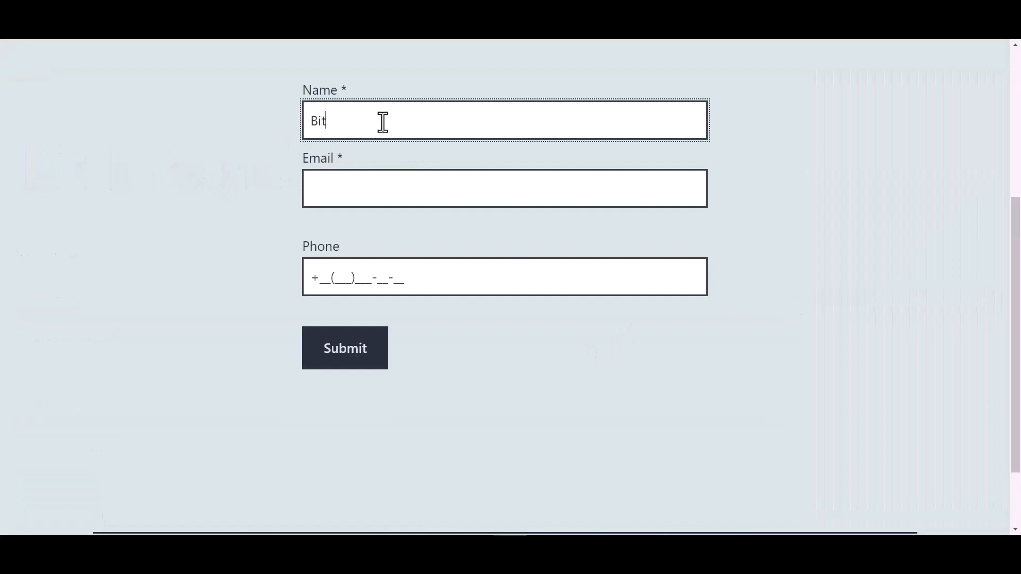
pyautogui.write('Bit Integrations')
pyautogui.press('Tab')
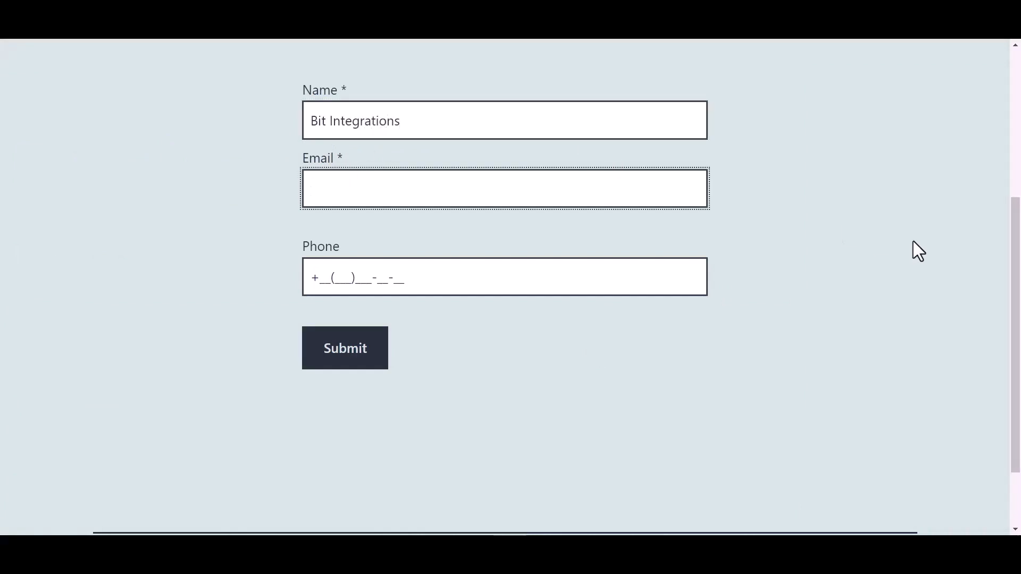
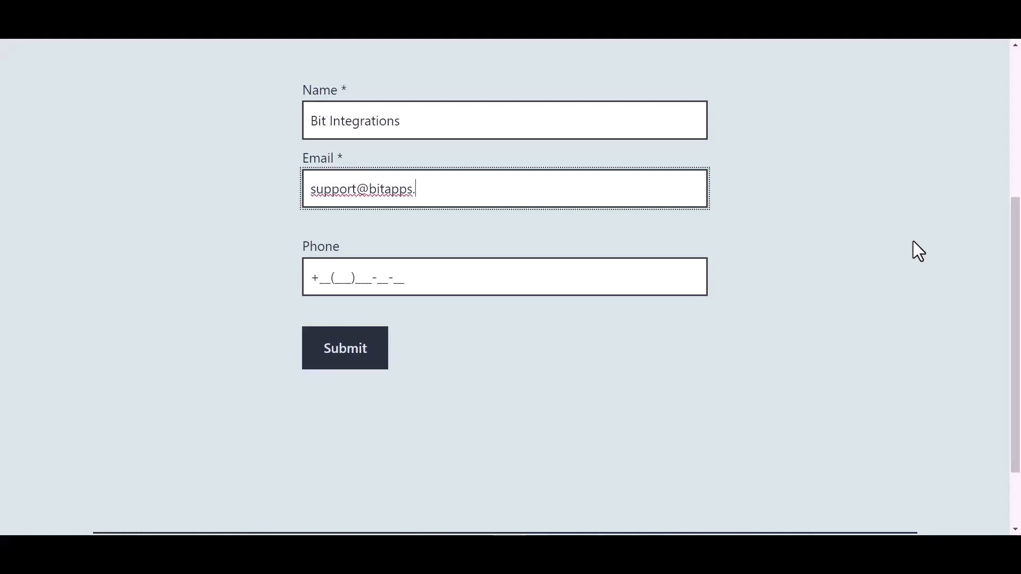
# Enter a phone number in the test form and submit the entry
pyautogui.click(394, 278)
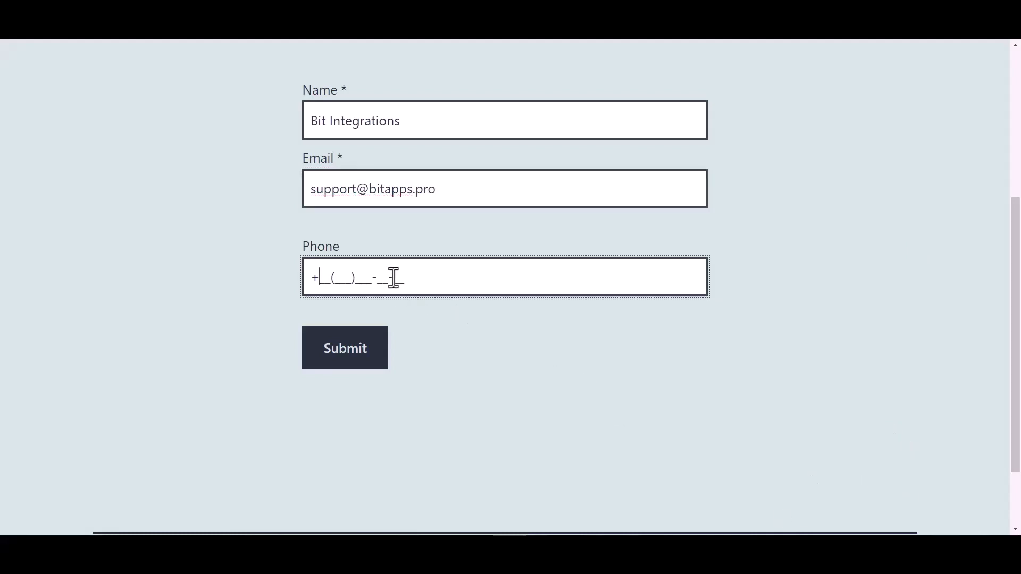
pyautogui.write('44(455)566-6_-__')
pyautogui.click(353, 357)
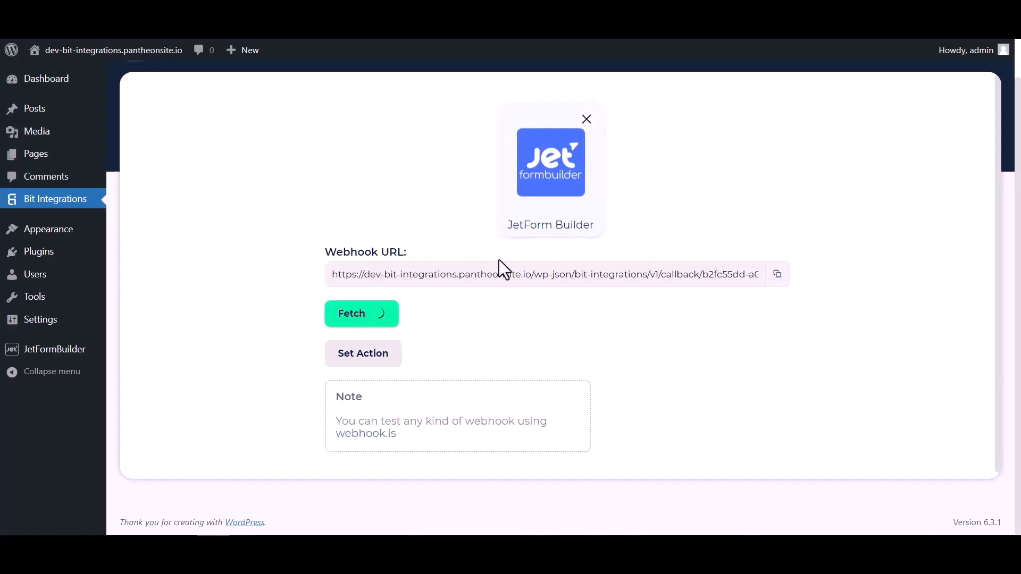
# Review the fetched form response, proceed to set the action, and choose Flowlu by searching for "flo"
pyautogui.scroll(-4, 528, 324)
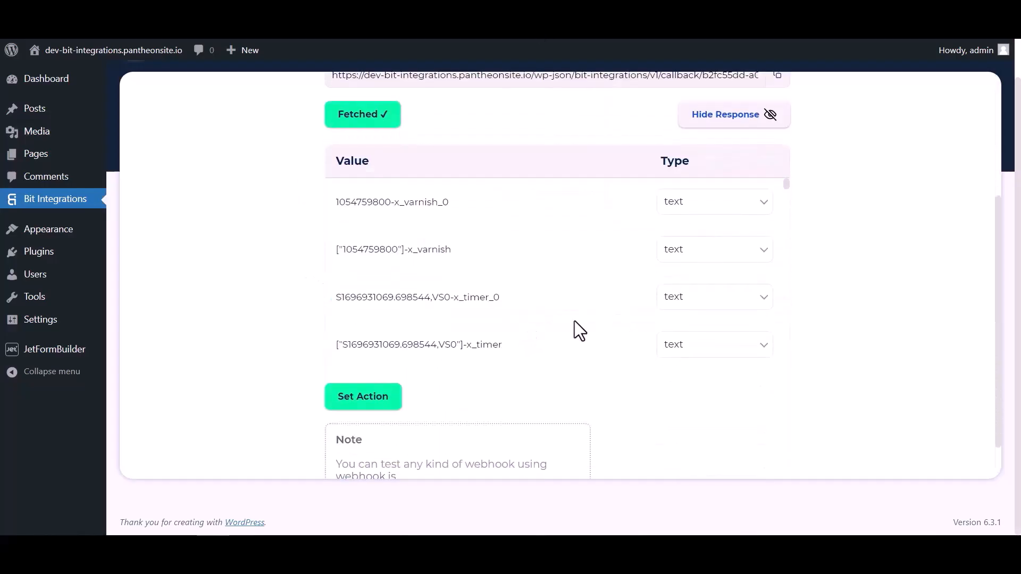
pyautogui.scroll(-10, 611, 218)
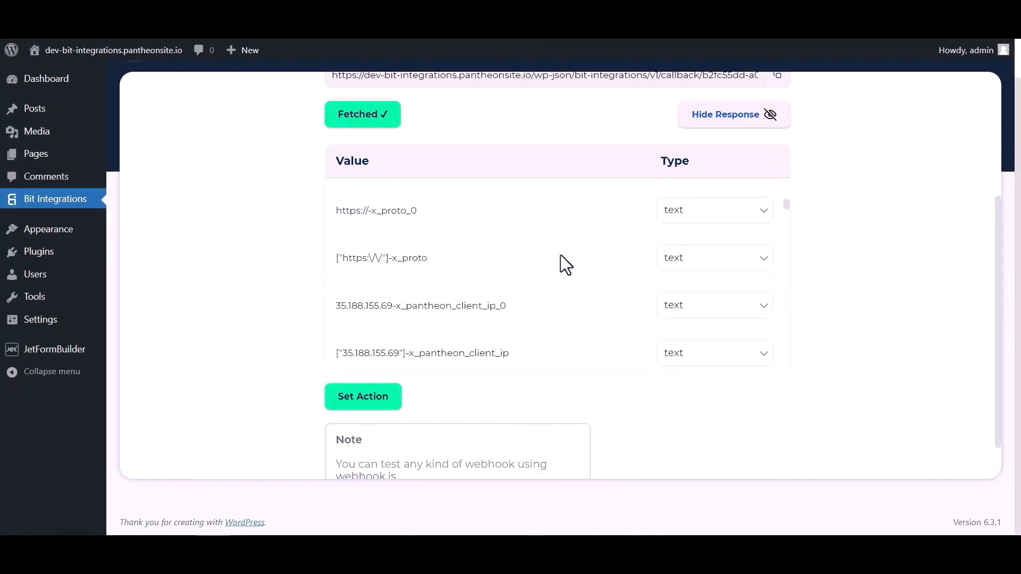
pyautogui.scroll(-12, 561, 254)
pyautogui.scroll(5, 601, 255)
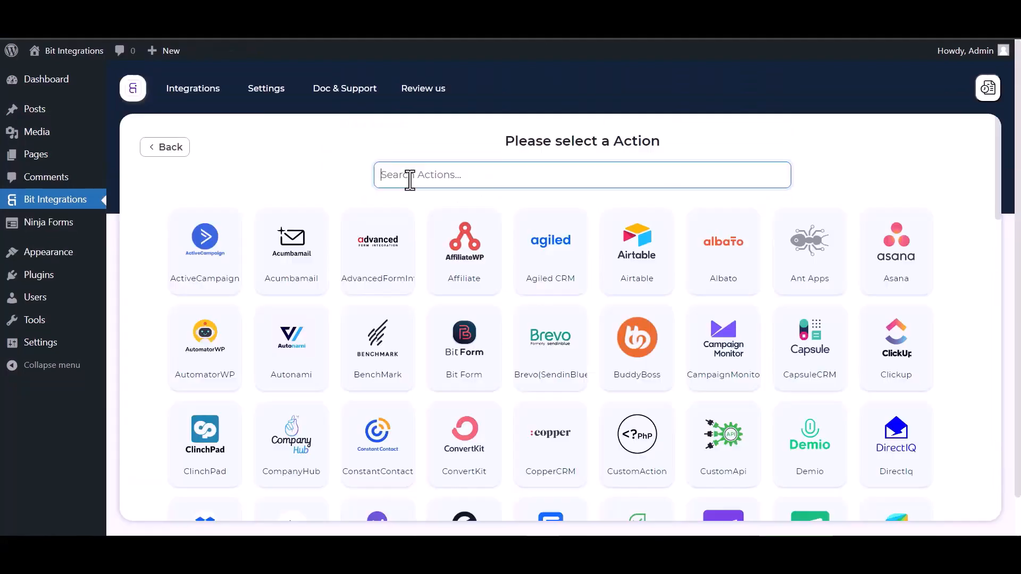
pyautogui.write('fl')
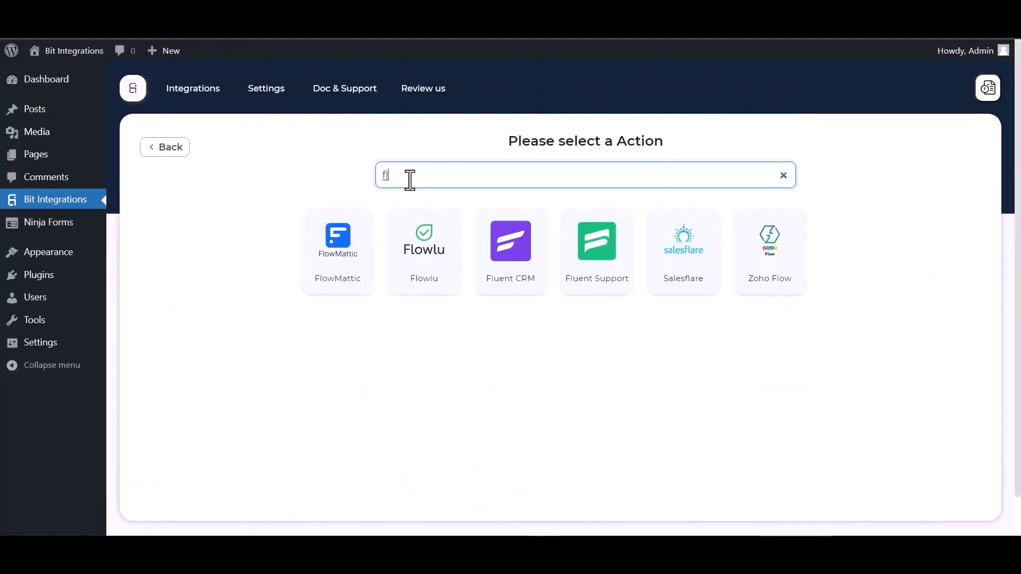
pyautogui.write('o')
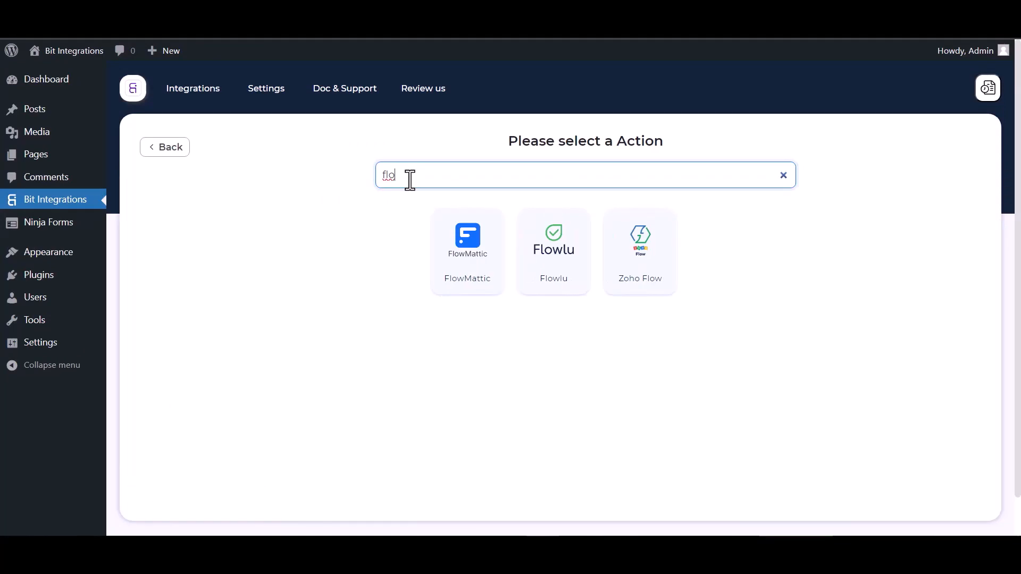
pyautogui.click(554, 266)
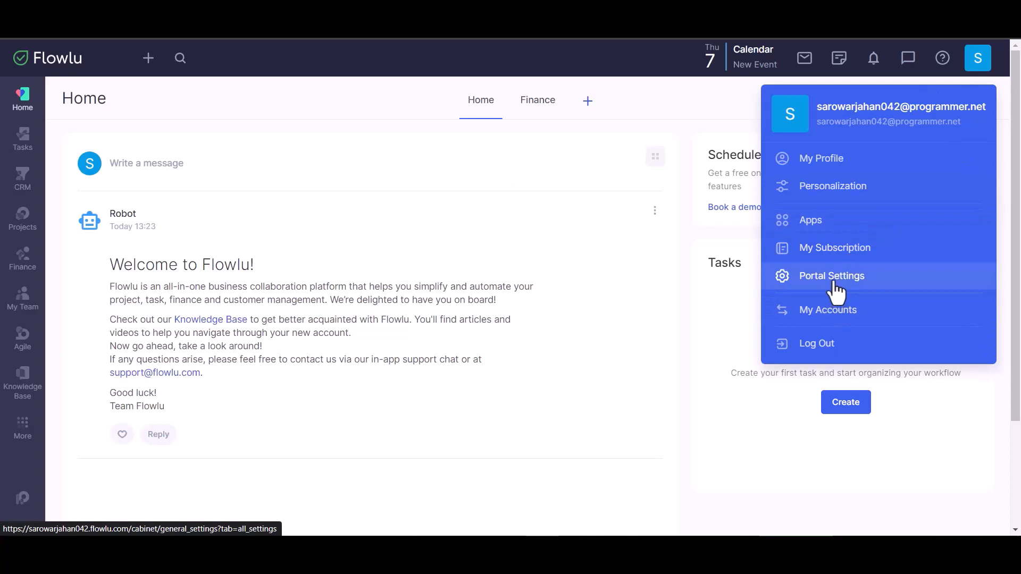
# Copy the account URL name from Flowlu's Portal Settings into the integration's Company Name field
pyautogui.click(833, 284)
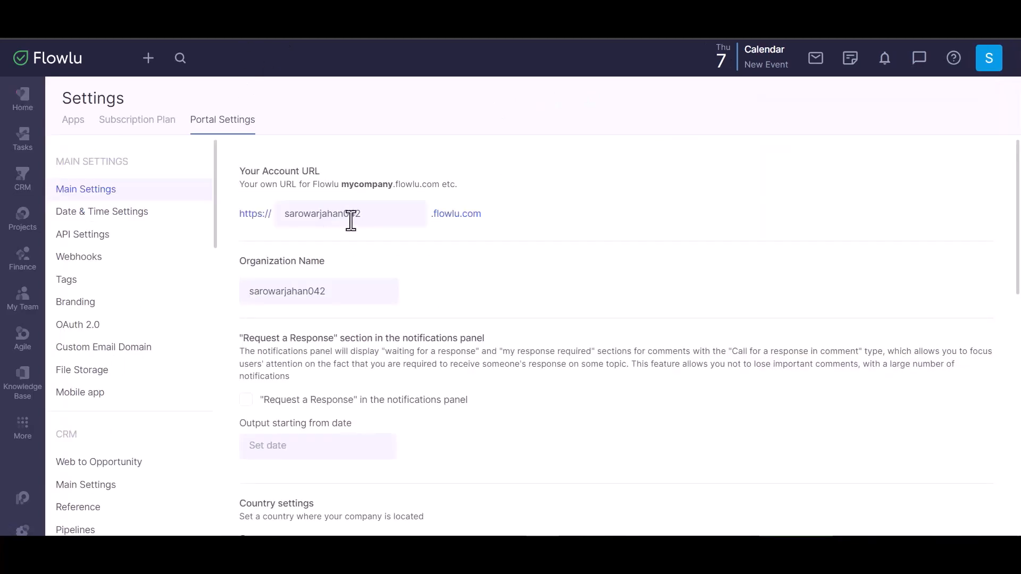
pyautogui.doubleClick(331, 214)
pyautogui.hotkey('ctrl', 'c')
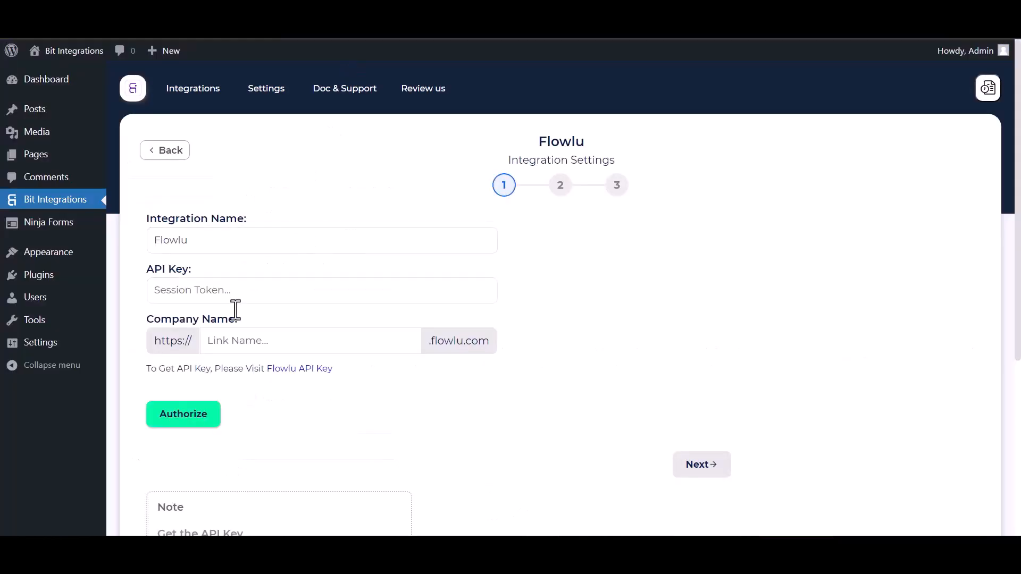
pyautogui.click(248, 340)
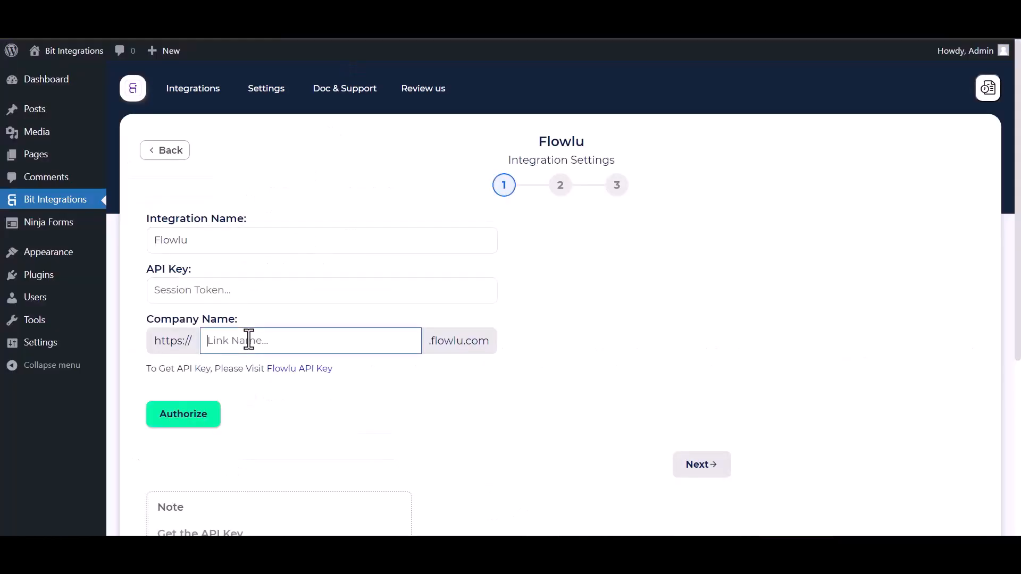
pyautogui.hotkey('ctrl', 'v')
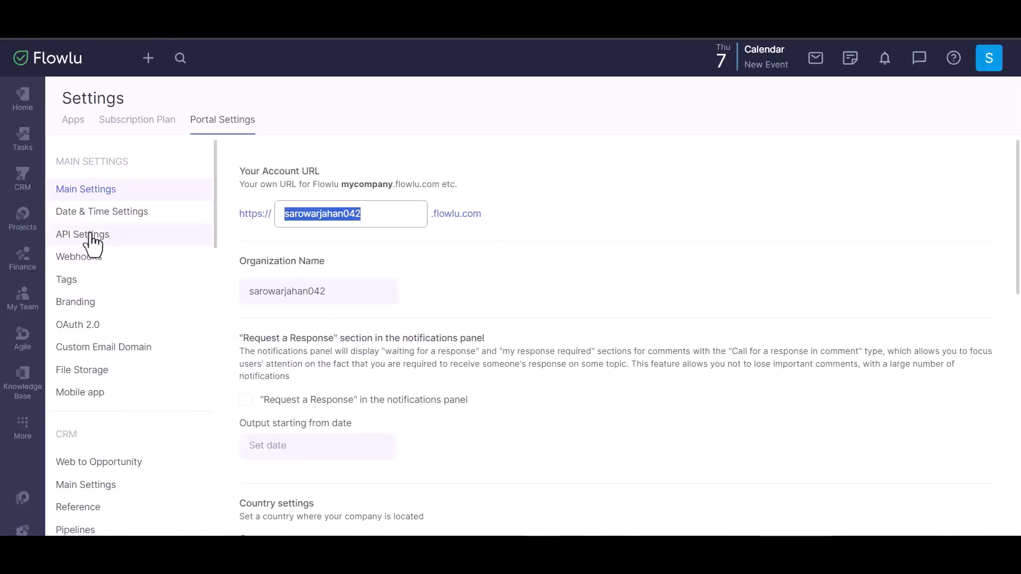
# Start creating an API key named Bit Integrations in Flowlu's API Settings
pyautogui.click(91, 239)
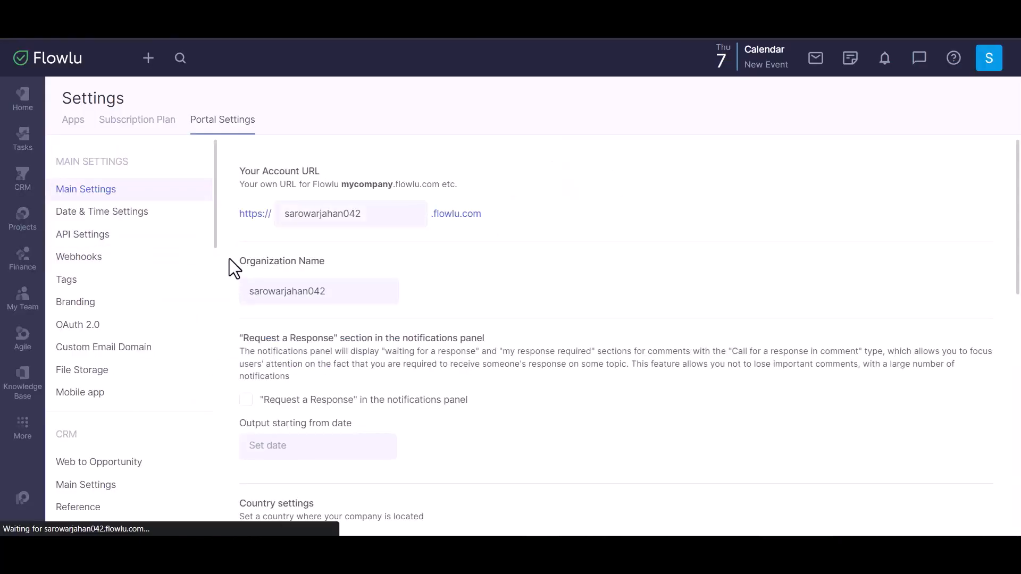
pyautogui.click(211, 237)
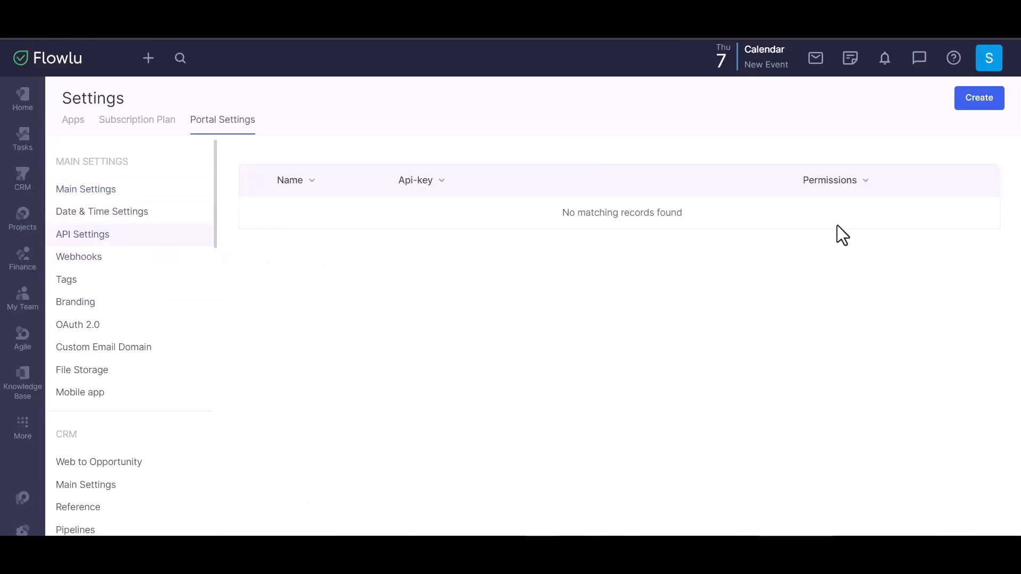
pyautogui.click(975, 112)
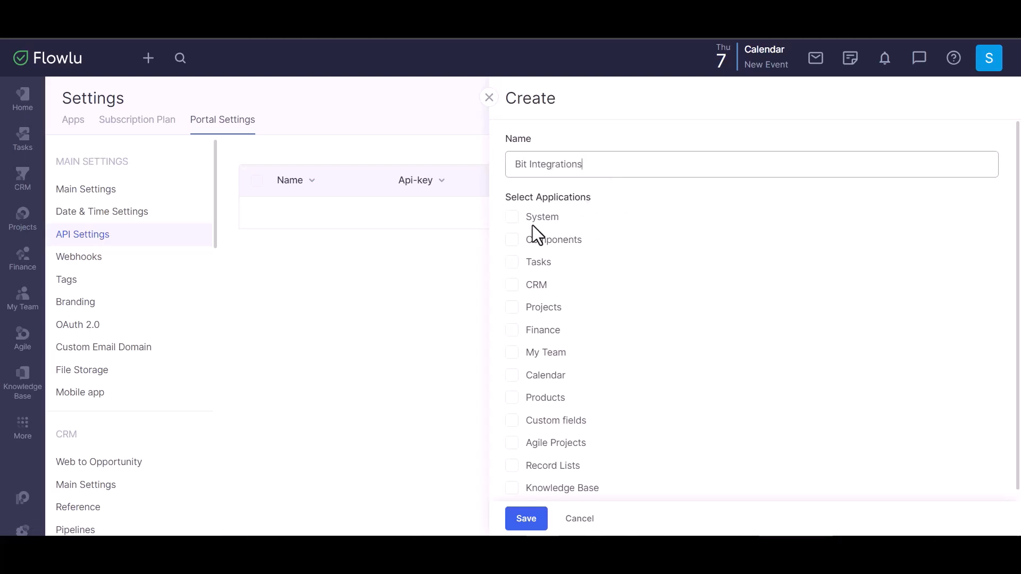
# Grant the Bit Integrations API key access to every application from System through Knowledge Base and save it
pyautogui.click(512, 217)
pyautogui.click(513, 240)
pyautogui.click(513, 263)
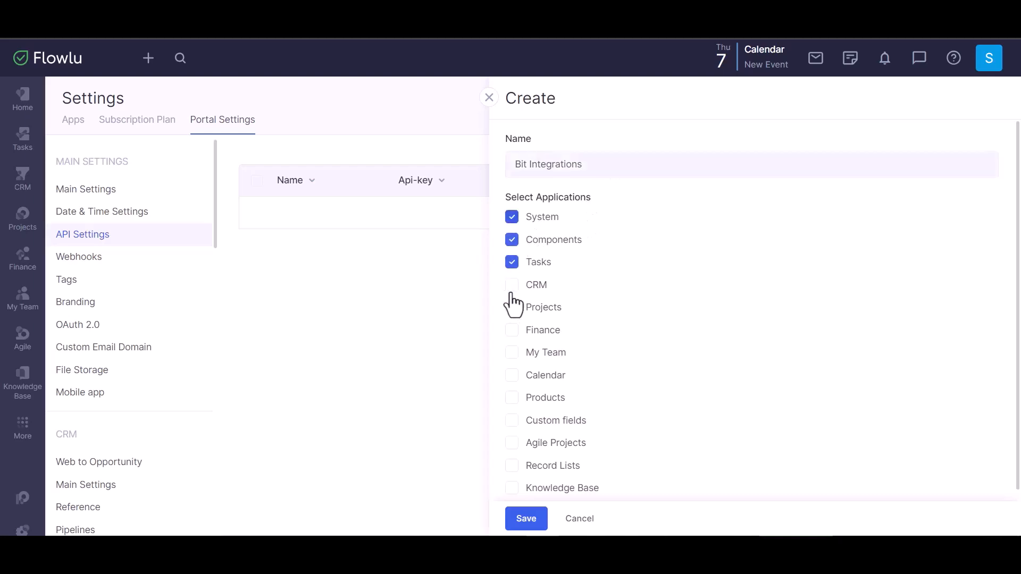
pyautogui.click(512, 288)
pyautogui.click(513, 308)
pyautogui.click(513, 331)
pyautogui.click(512, 353)
pyautogui.click(512, 375)
pyautogui.click(513, 397)
pyautogui.click(513, 420)
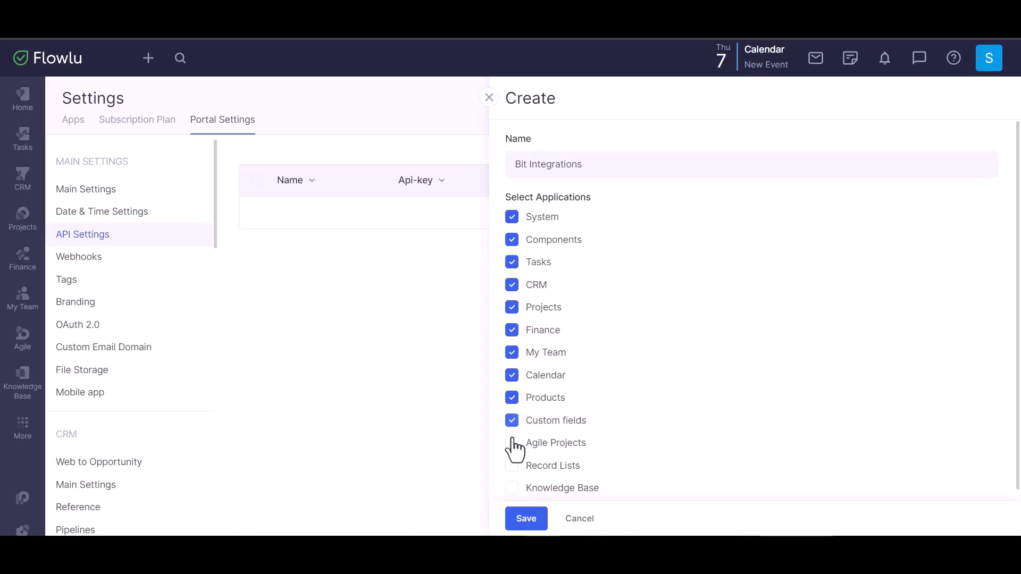
pyautogui.click(512, 443)
pyautogui.click(512, 466)
pyautogui.click(512, 488)
pyautogui.scroll(-1, 617, 372)
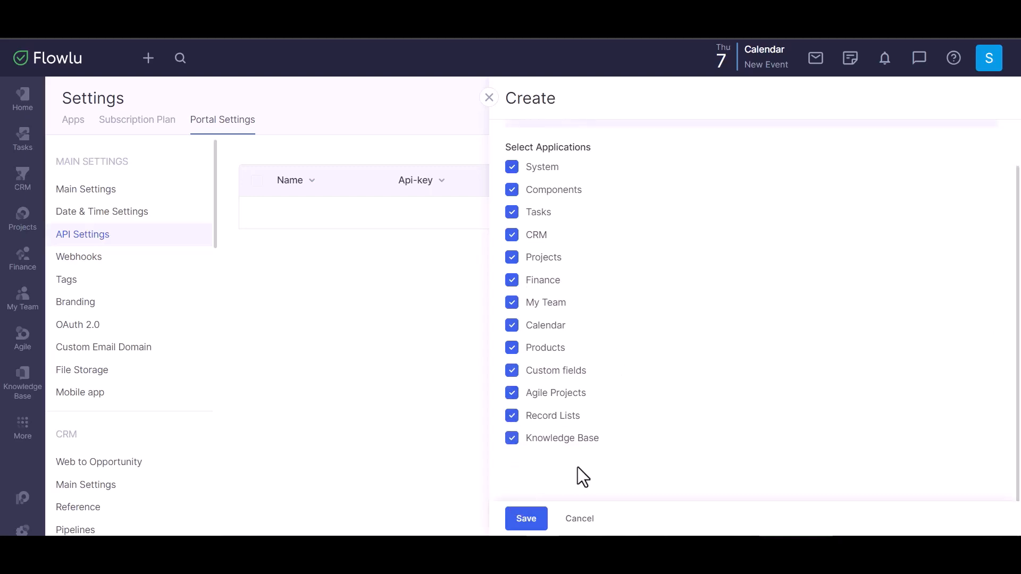
pyautogui.click(527, 519)
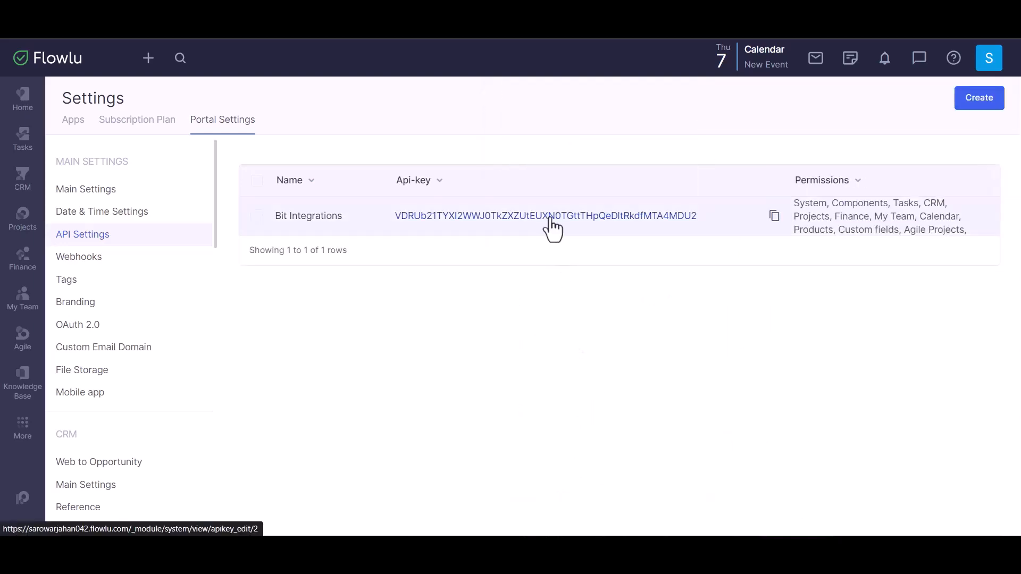
# Copy the new API key from Flowlu into the integration's API Key field in WordPress, authorize the connection and proceed
pyautogui.click(774, 216)
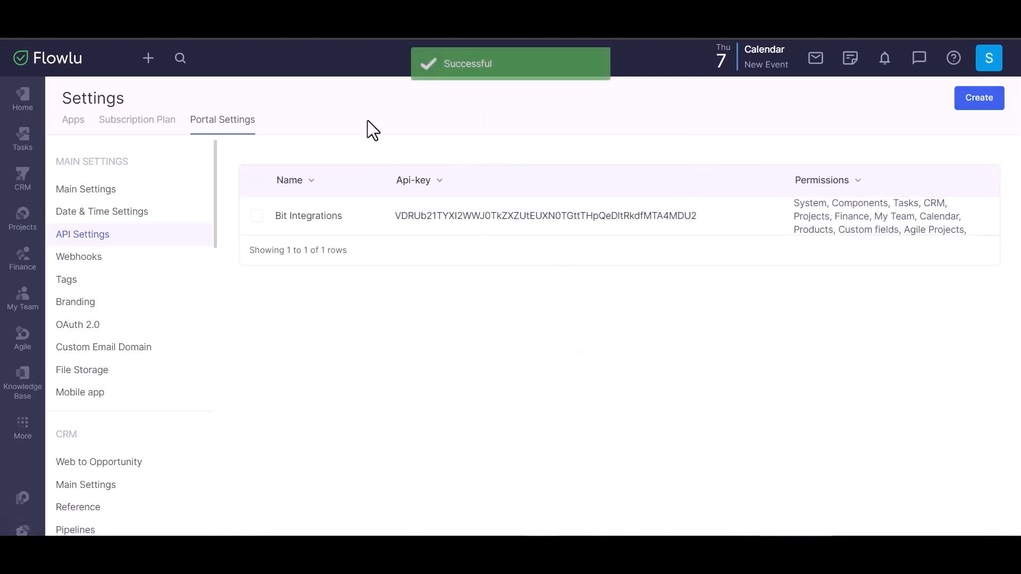
pyautogui.click(282, 26)
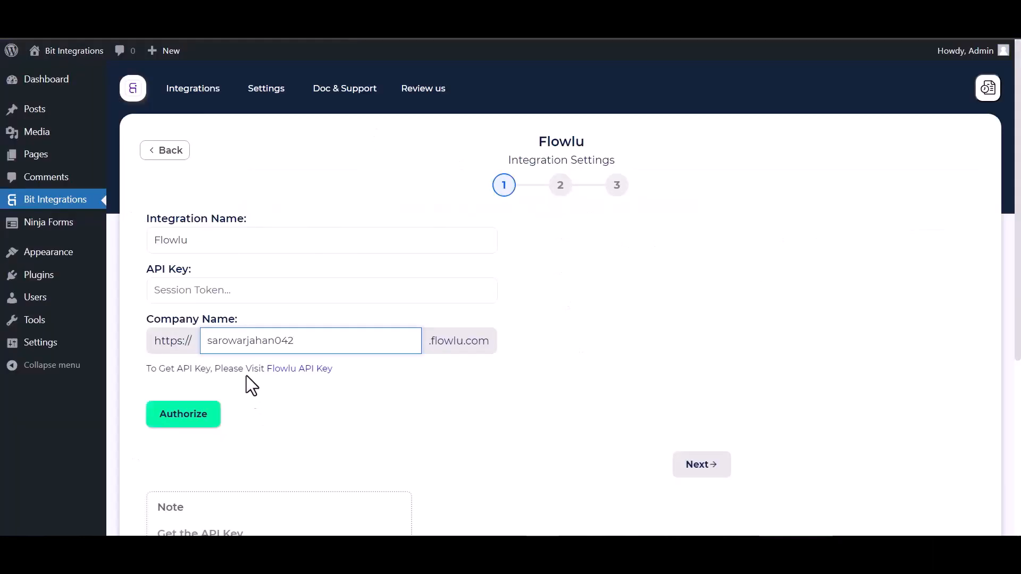
pyautogui.click(218, 296)
pyautogui.hotkey('ctrl', 'v')
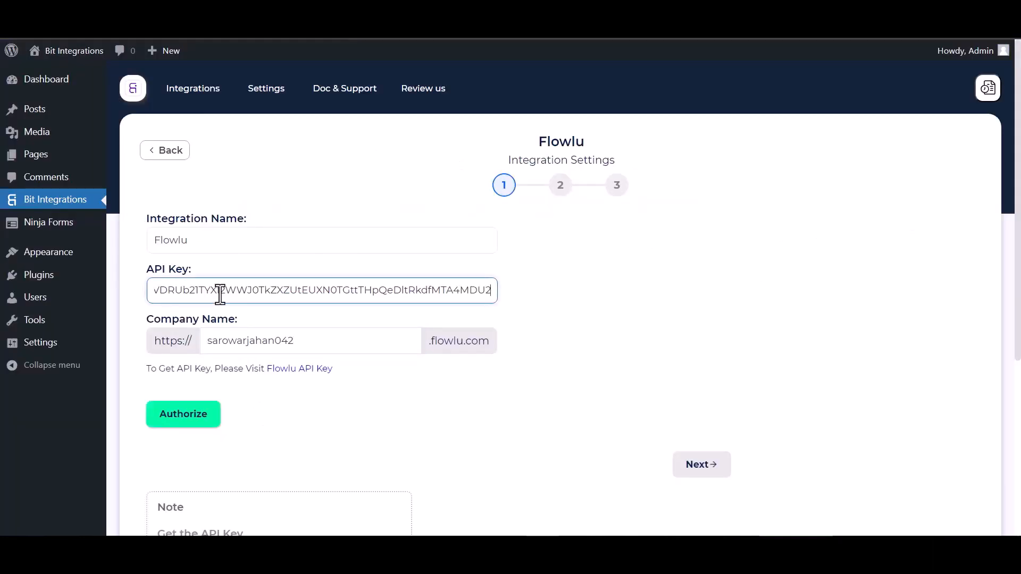
pyautogui.click(195, 424)
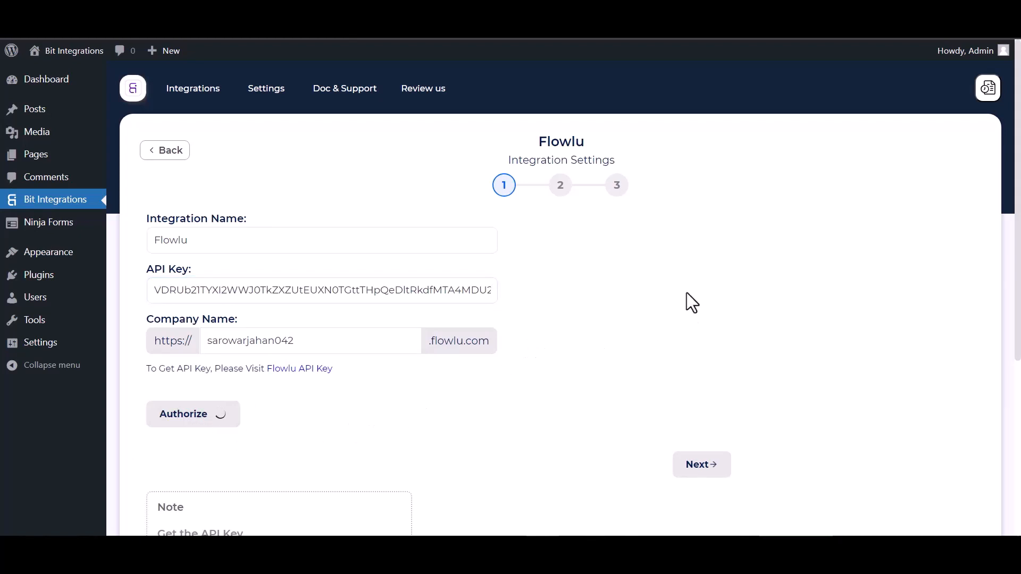
pyautogui.scroll(-1, 692, 304)
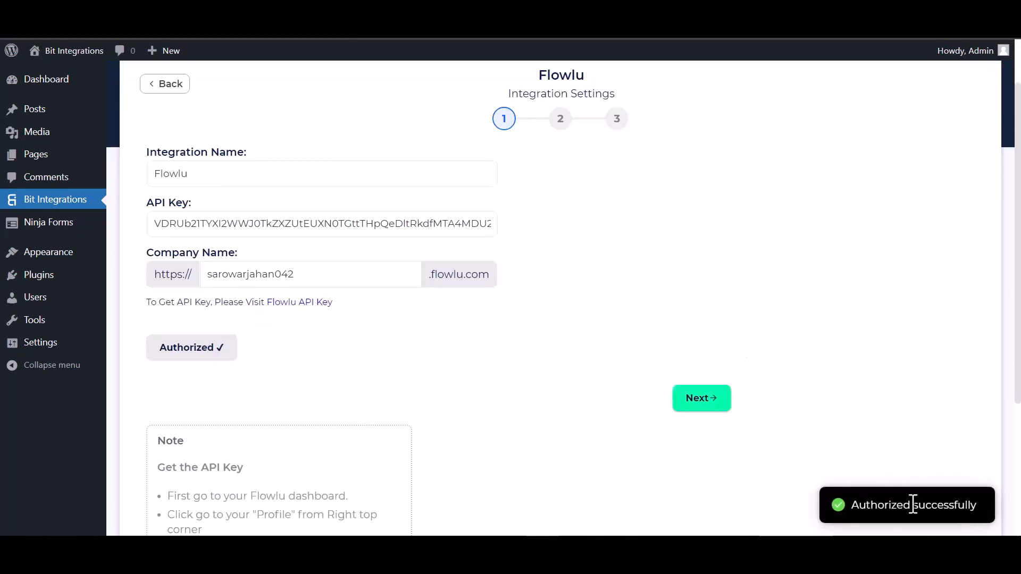
pyautogui.click(718, 407)
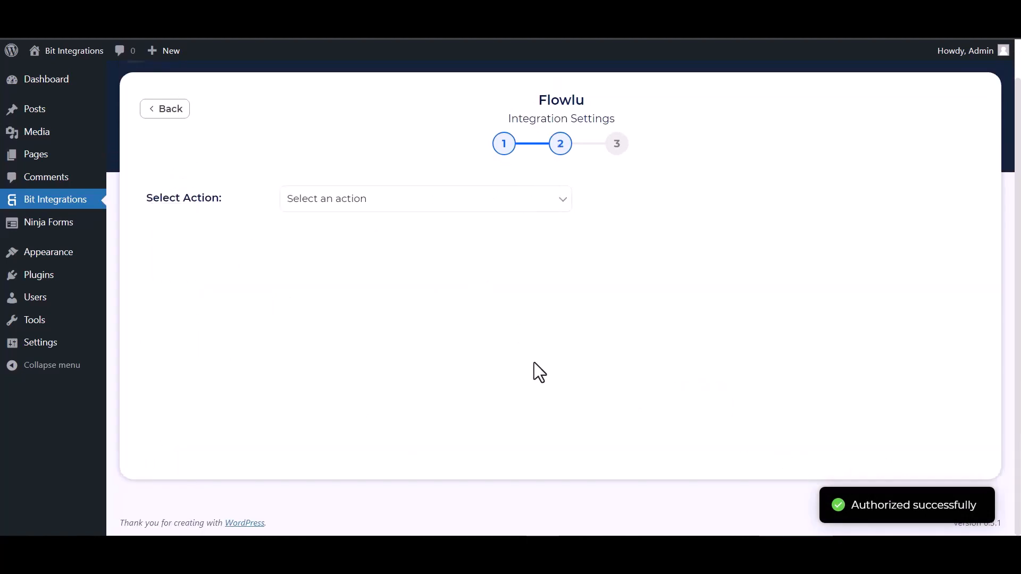
# Set the integration's action to Create Account with the account type Contact
pyautogui.click(340, 203)
pyautogui.click(343, 230)
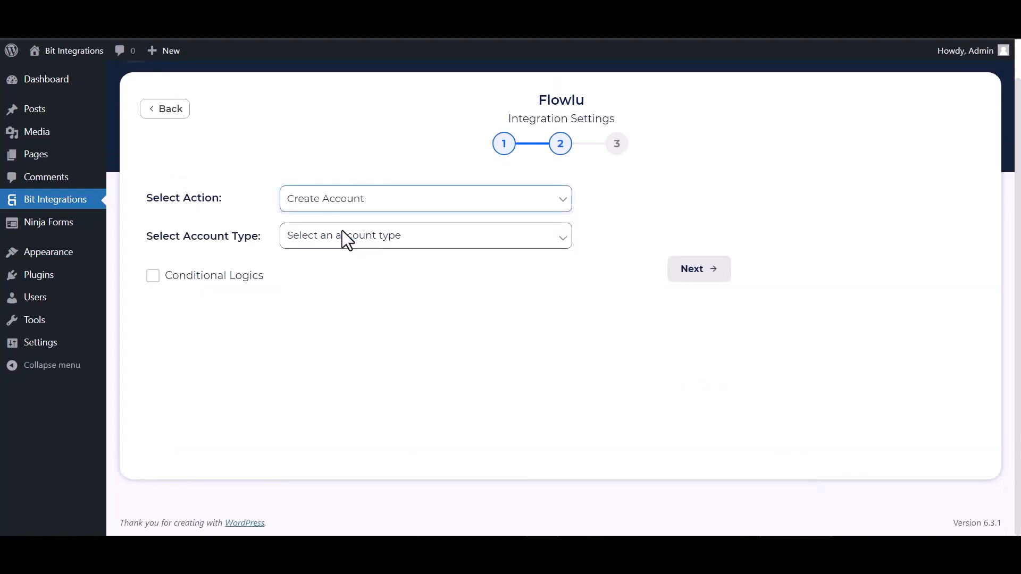
pyautogui.click(342, 233)
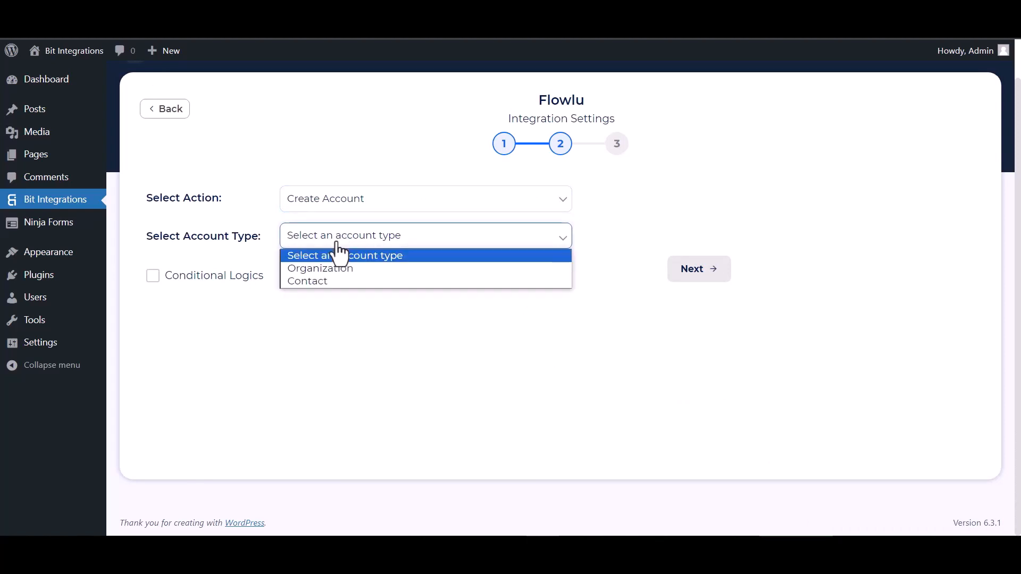
pyautogui.click(309, 281)
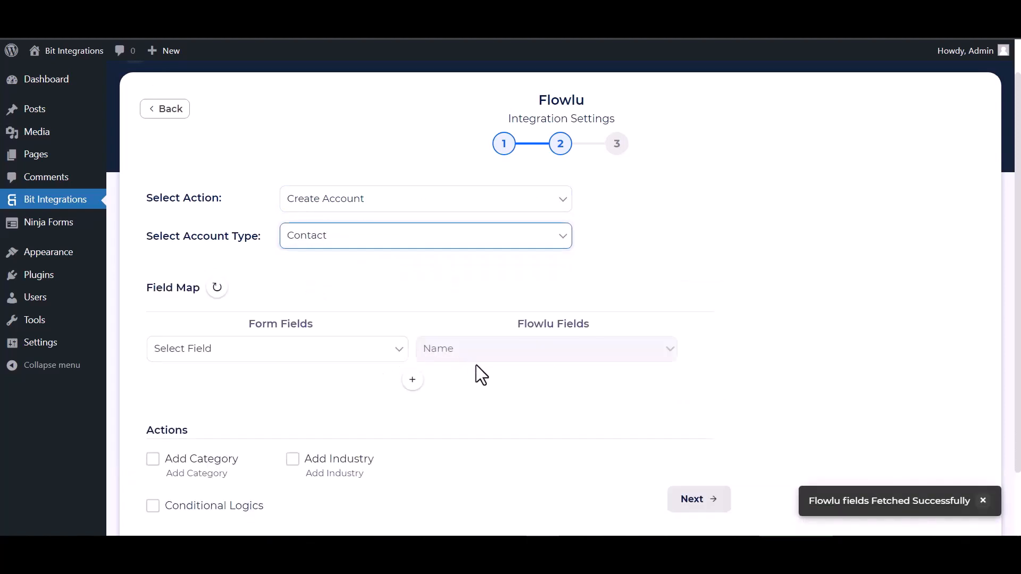
# Map the form's Name field to Flowlu's Name, and add a row mapping Email to Email
pyautogui.click(381, 351)
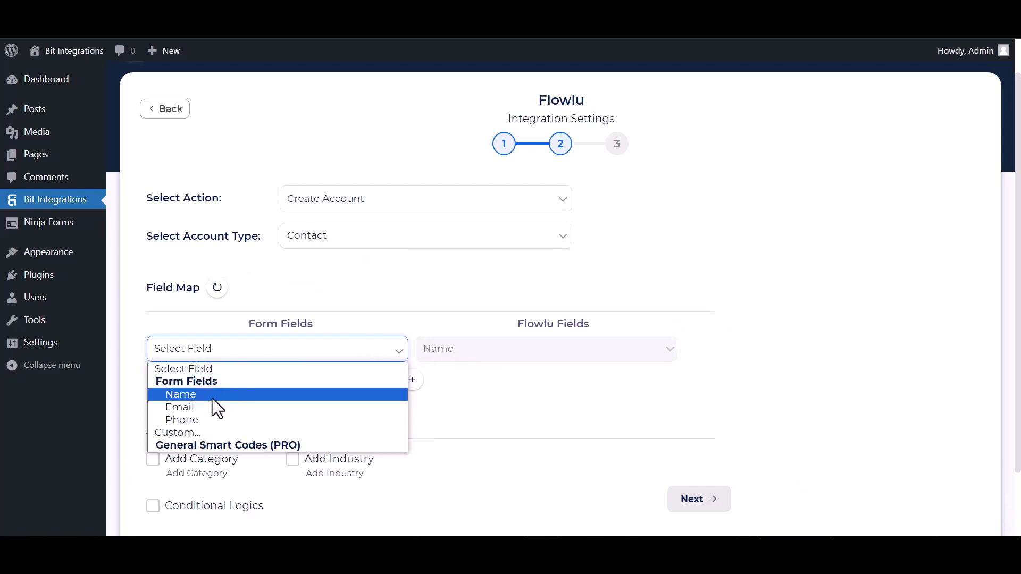
pyautogui.click(213, 398)
pyautogui.click(416, 385)
pyautogui.click(440, 388)
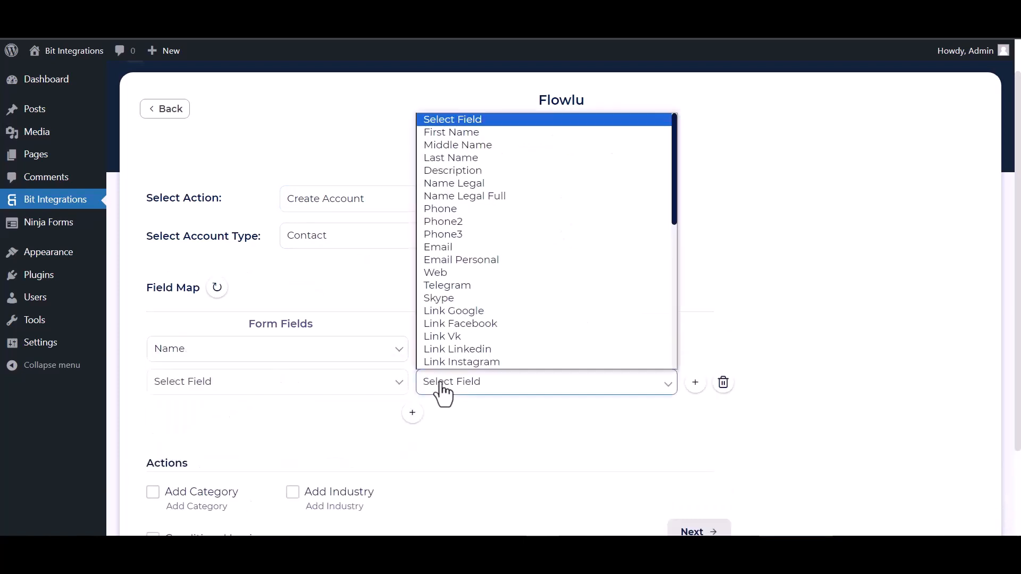
pyautogui.click(462, 235)
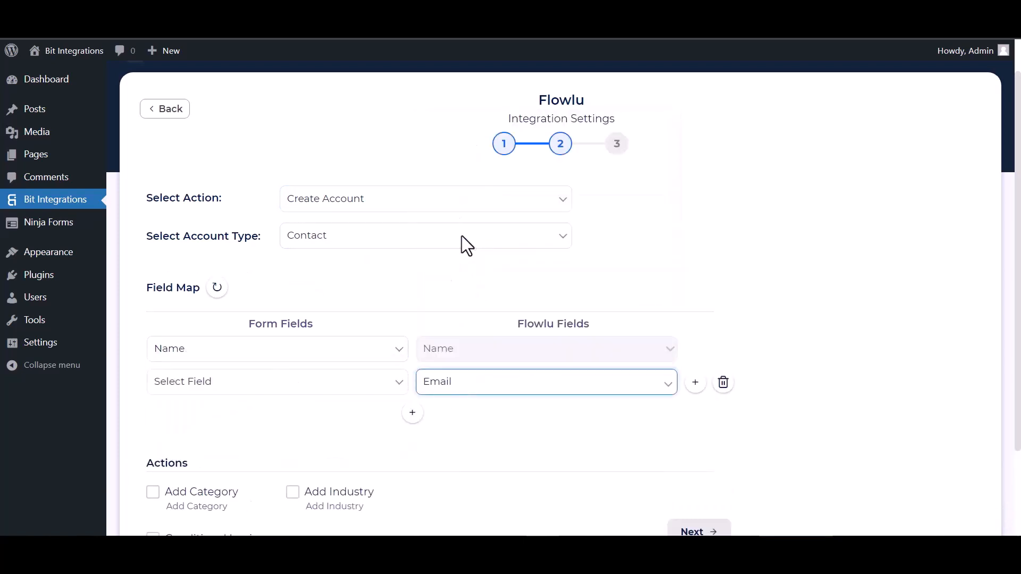
pyautogui.click(362, 381)
pyautogui.click(198, 439)
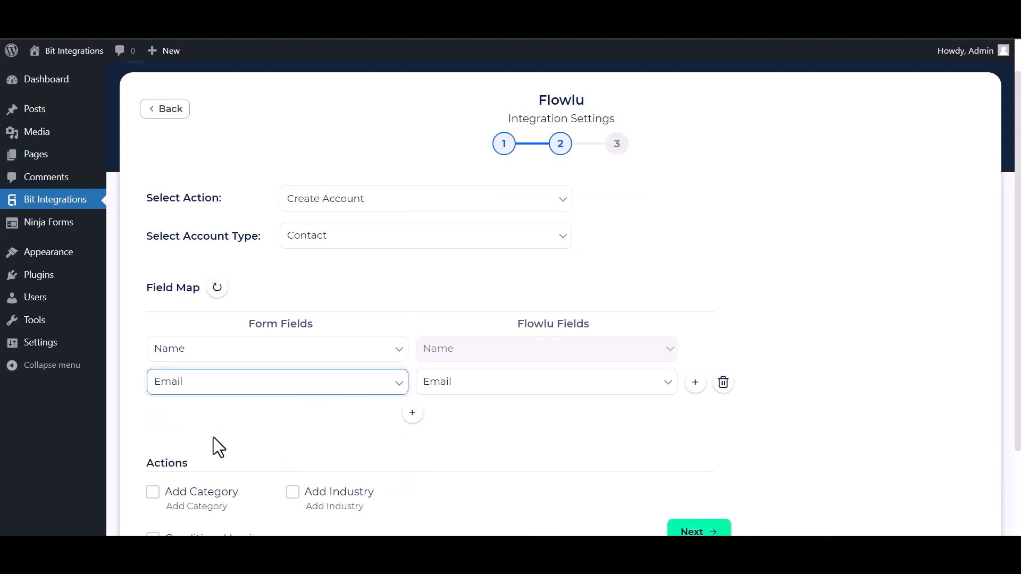
# Add another field map row that maps the form's Phone field to Flowlu's Phone
pyautogui.click(413, 414)
pyautogui.click(330, 416)
pyautogui.click(291, 481)
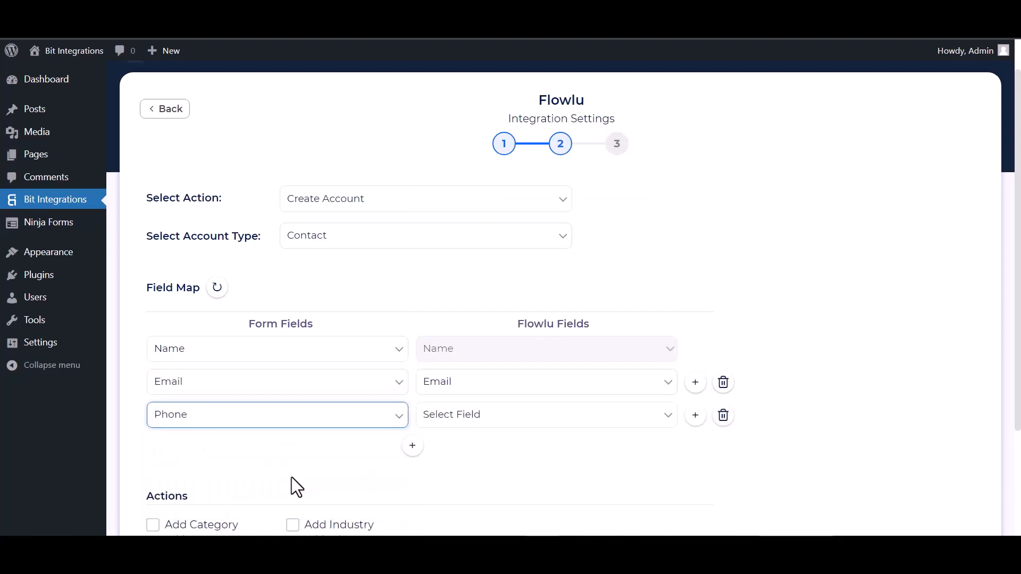
pyautogui.click(458, 421)
pyautogui.click(452, 237)
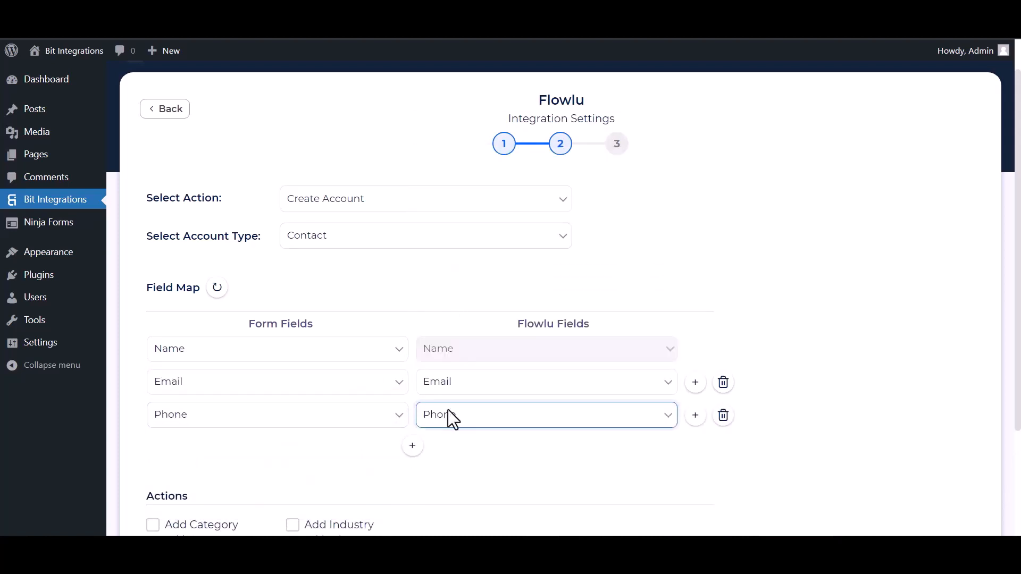
pyautogui.scroll(-2, 399, 372)
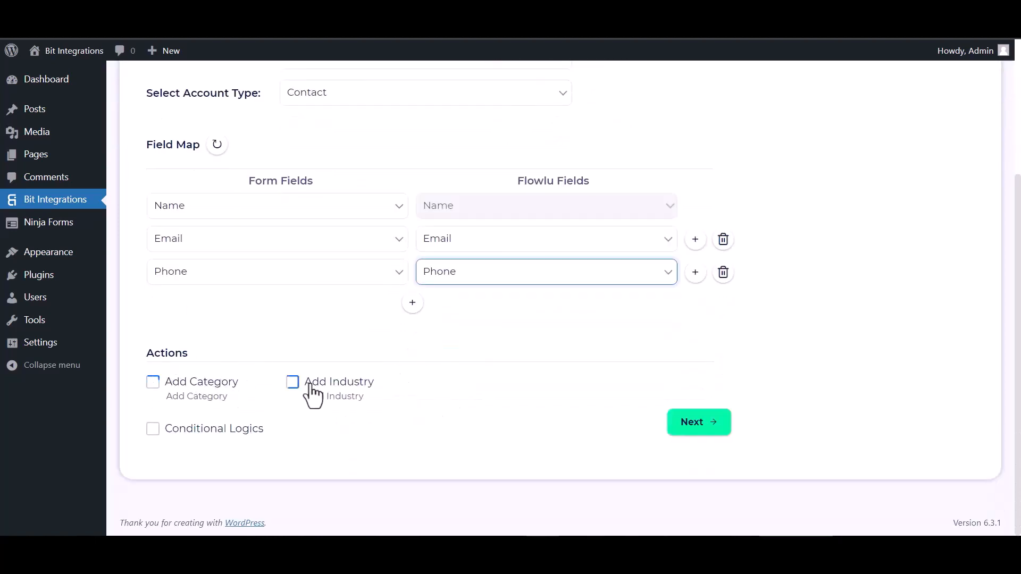
pyautogui.click(152, 430)
pyautogui.scroll(-1, 259, 430)
pyautogui.scroll(-2, 259, 431)
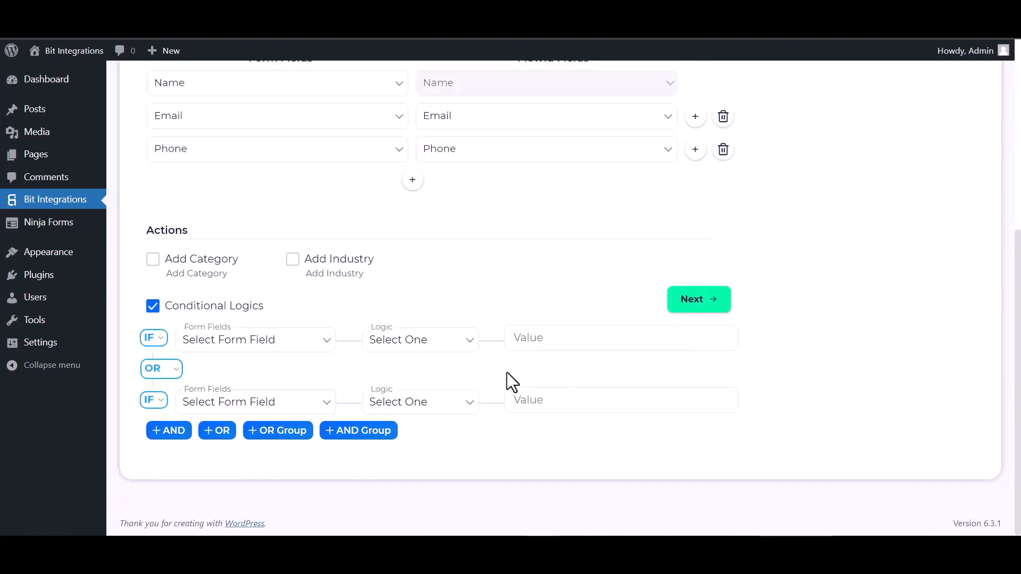
pyautogui.click(153, 308)
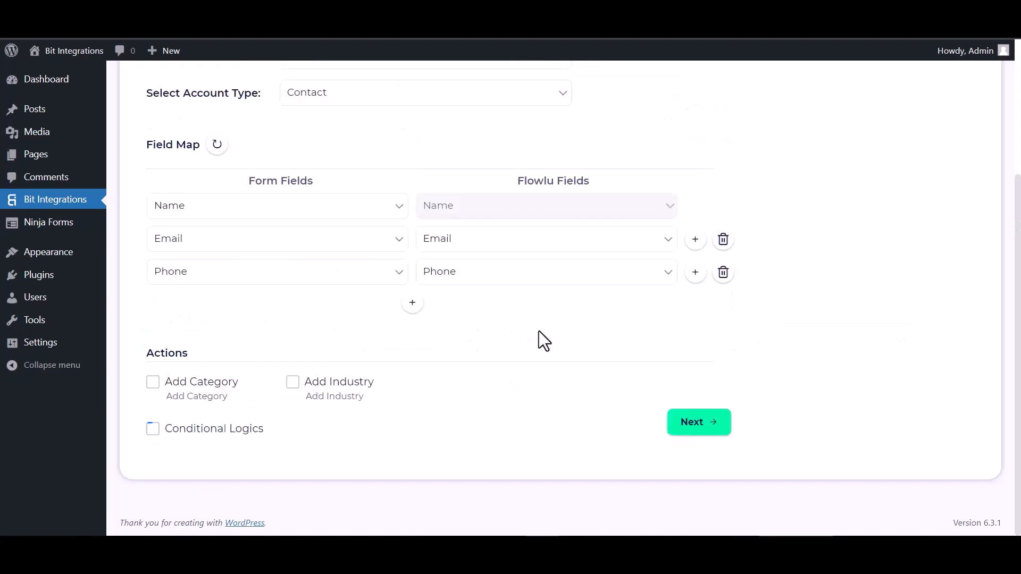
# Proceed to the final stage of the Flowlu integration, then finish and save it
pyautogui.click(698, 429)
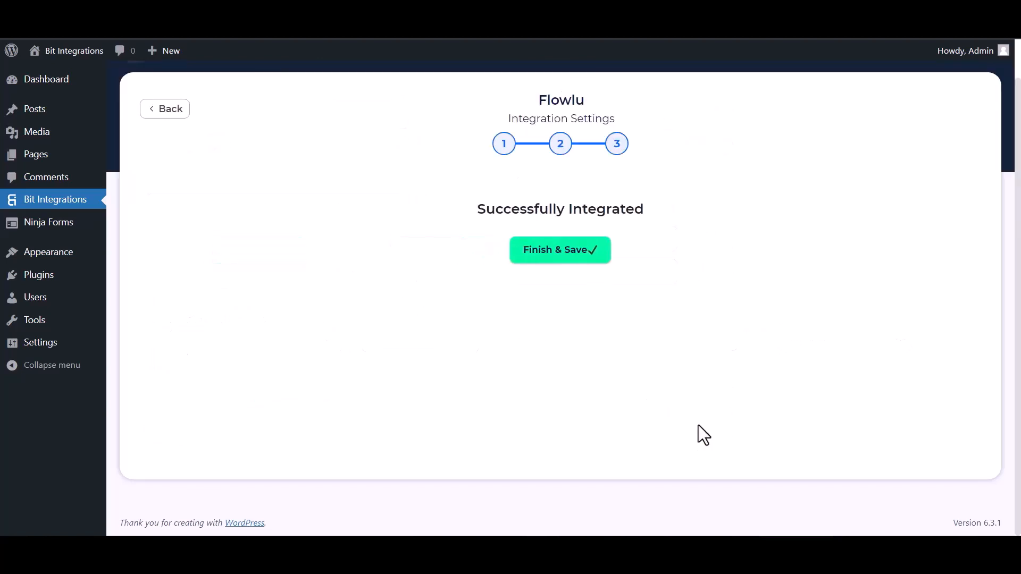
pyautogui.click(556, 260)
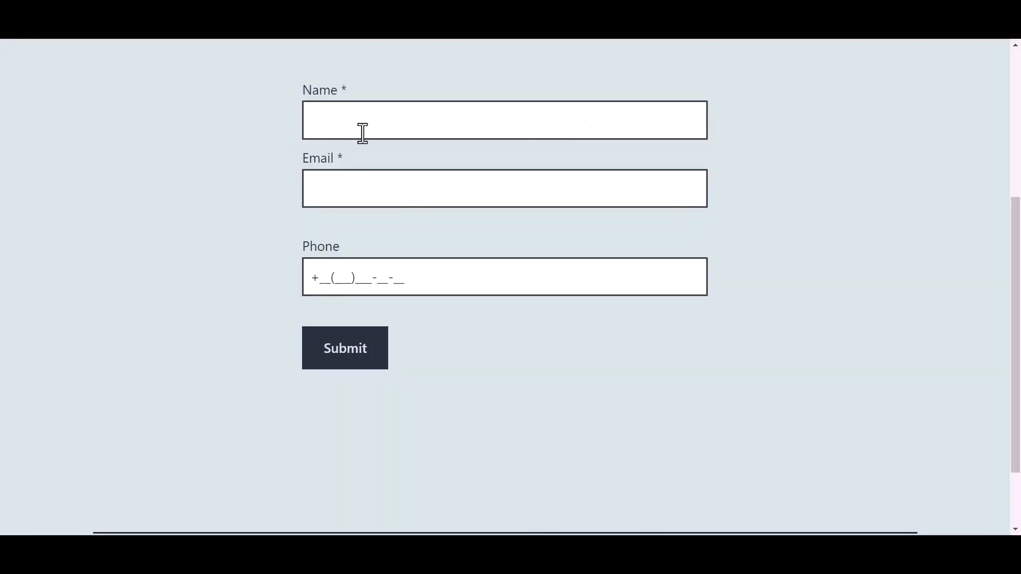
# In the test form, enter Bit Integrations as the name and fill in the support email address
pyautogui.click(383, 122)
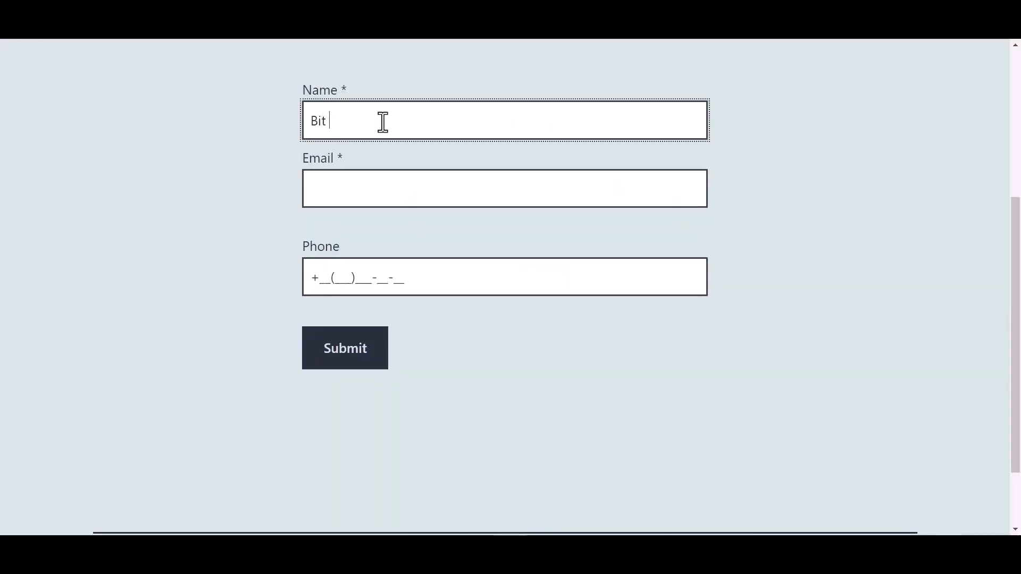
pyautogui.write('Bit Integrations')
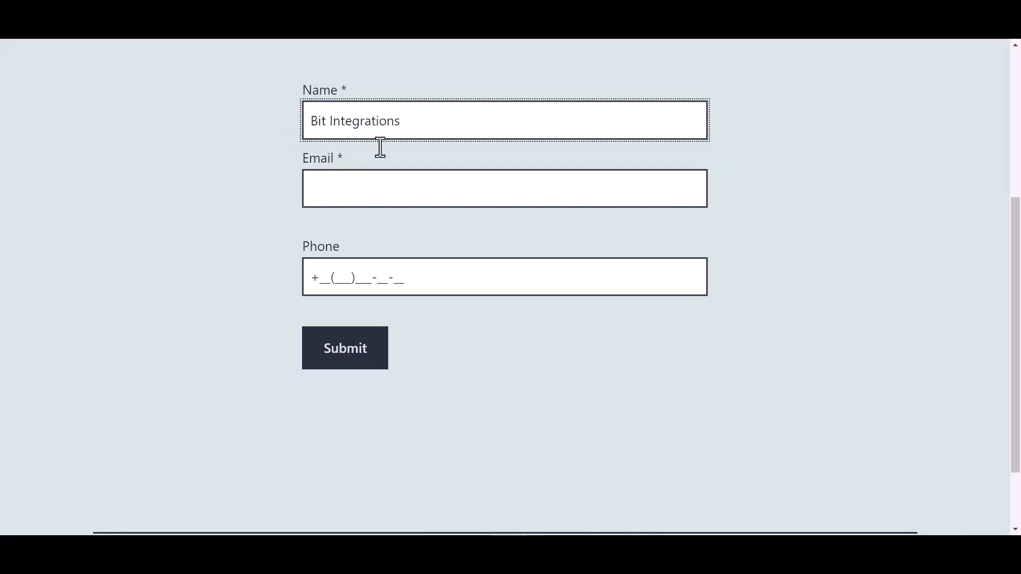
pyautogui.click(350, 190)
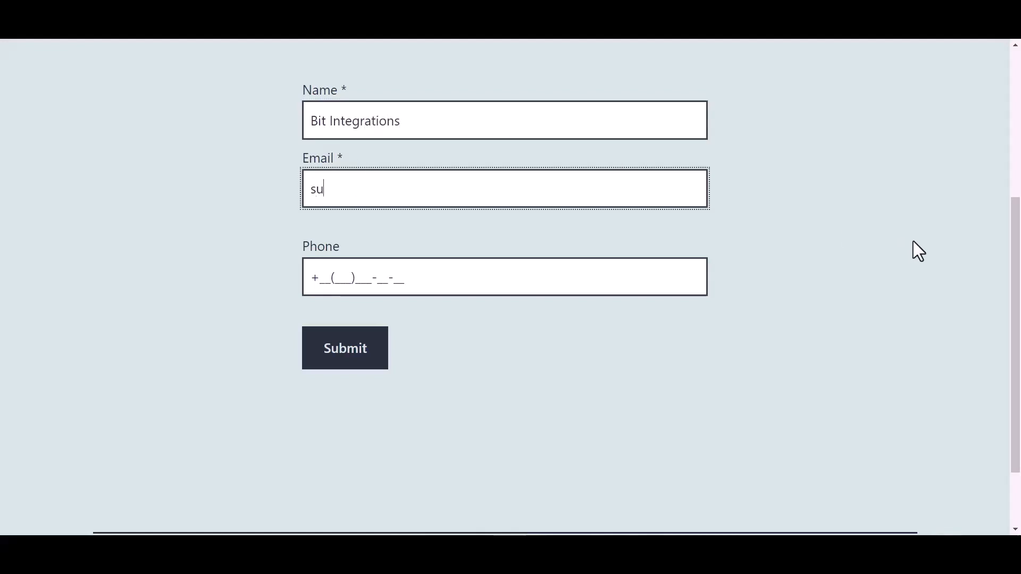
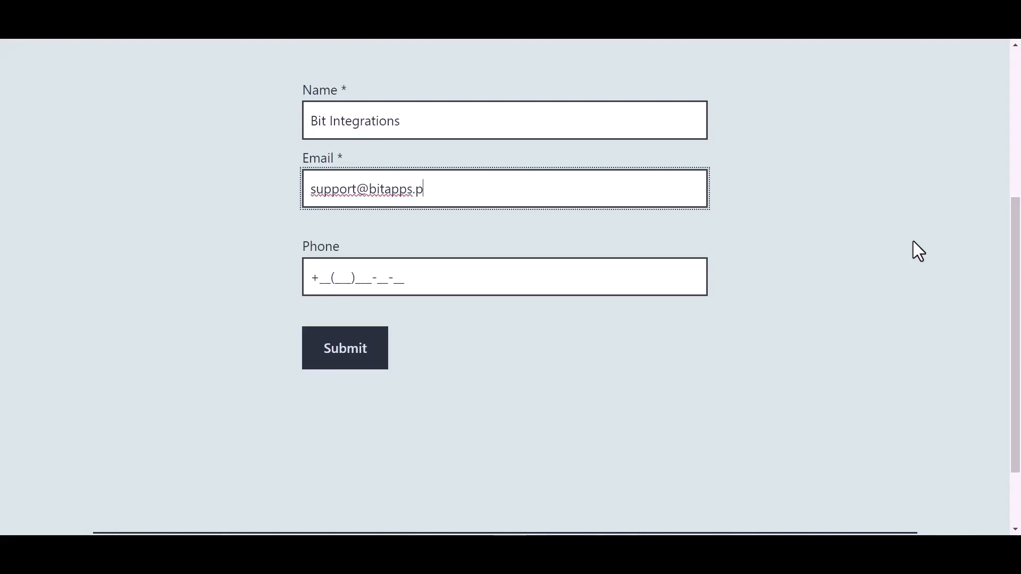
# Fill in the test form's phone number and submit the entry
pyautogui.click(394, 277)
pyautogui.write('44455)566-6')
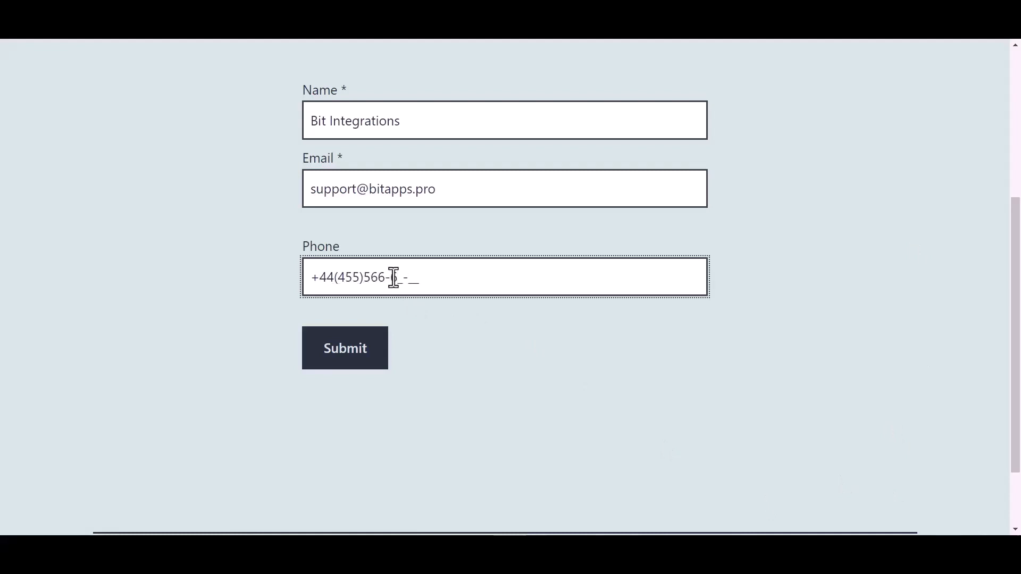
pyautogui.click(353, 364)
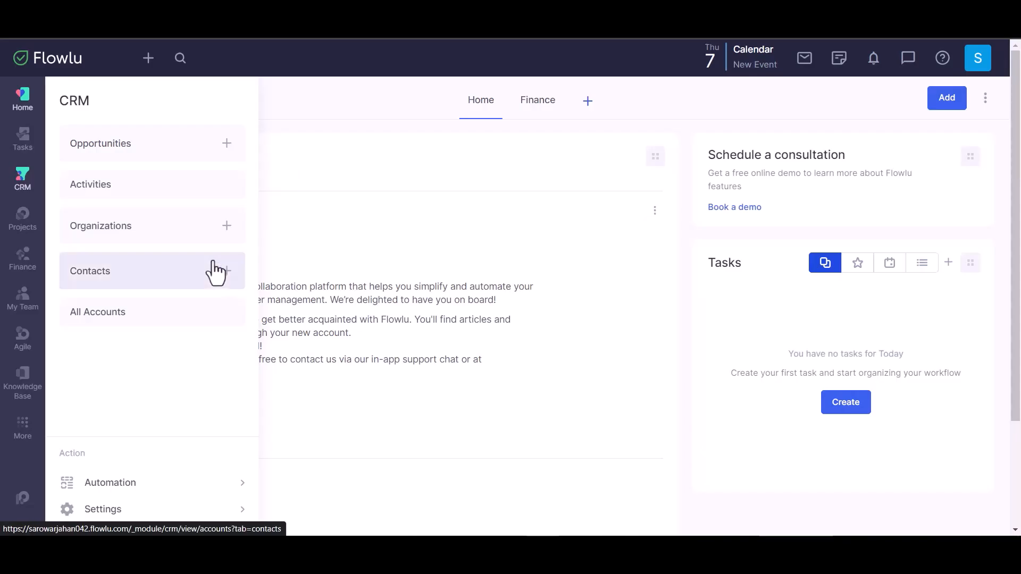
# Open the Contacts list in Flowlu's CRM and view the Bit Integrations contact's details
pyautogui.click(213, 262)
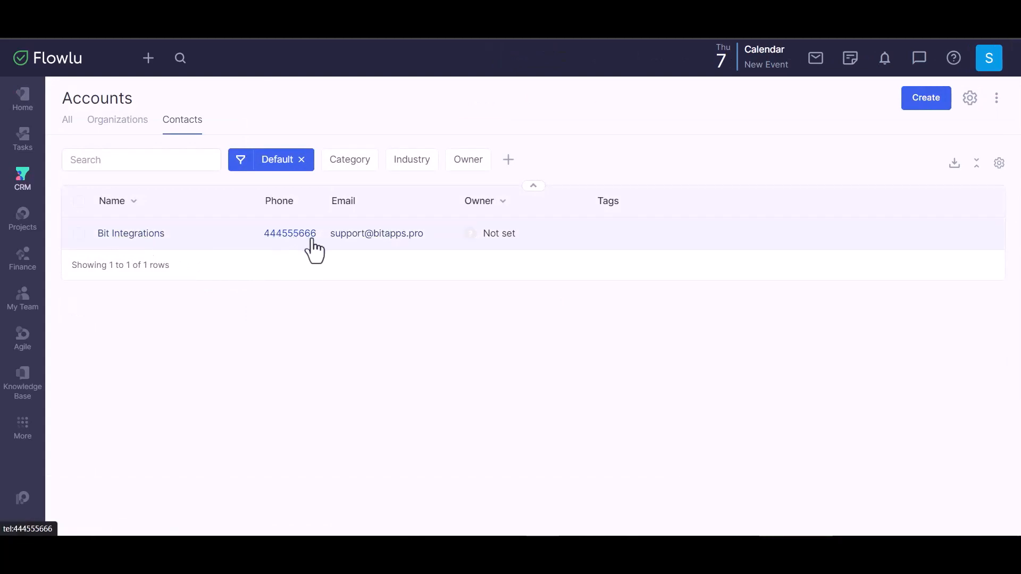
pyautogui.click(642, 245)
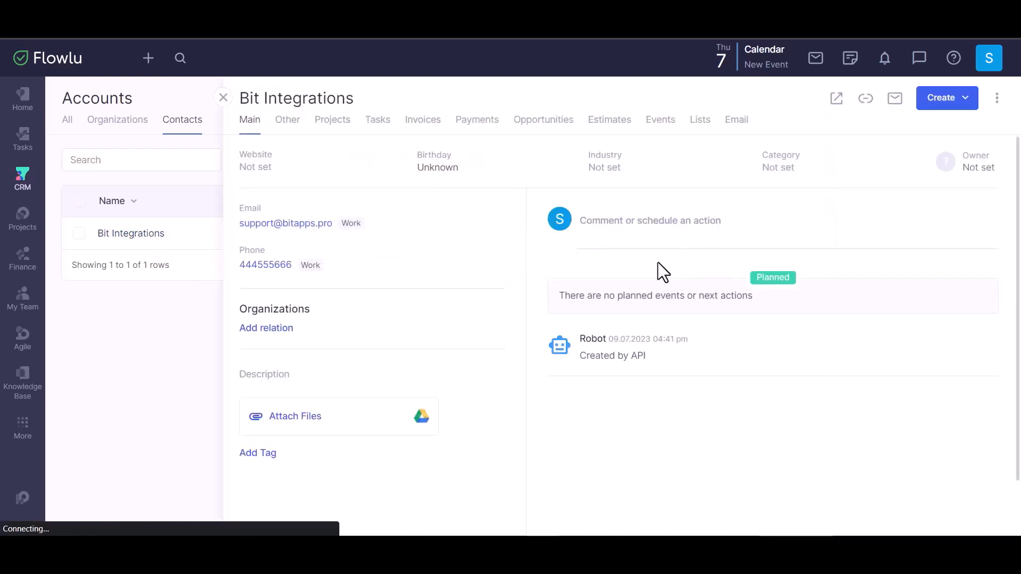